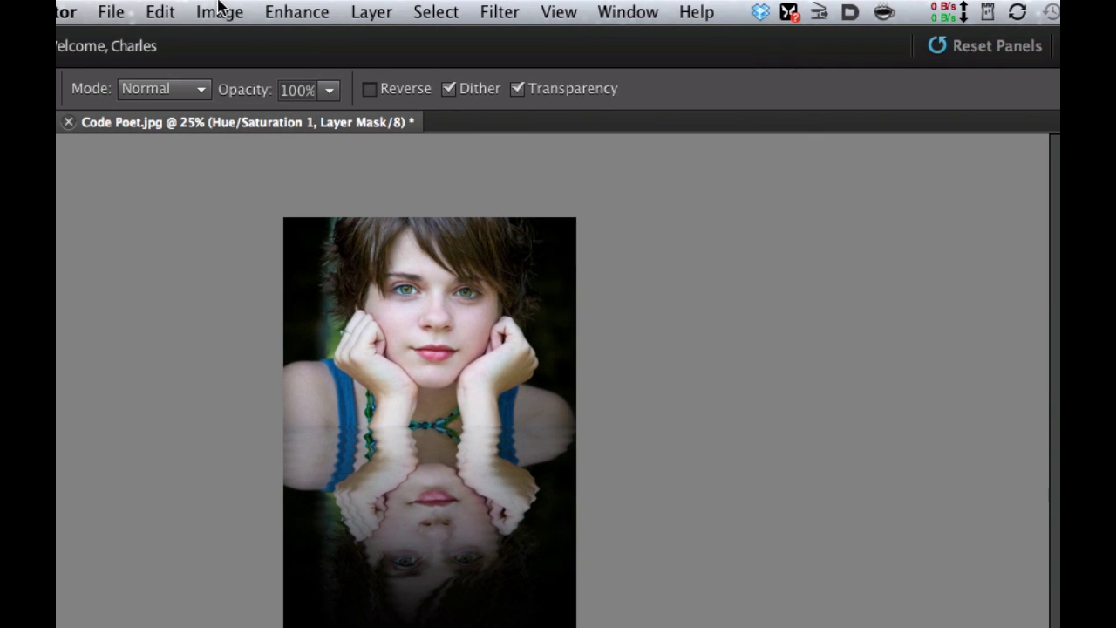
- Revert the portrait to the original photo and unlock the Background as Layer 0
click(157, 10)
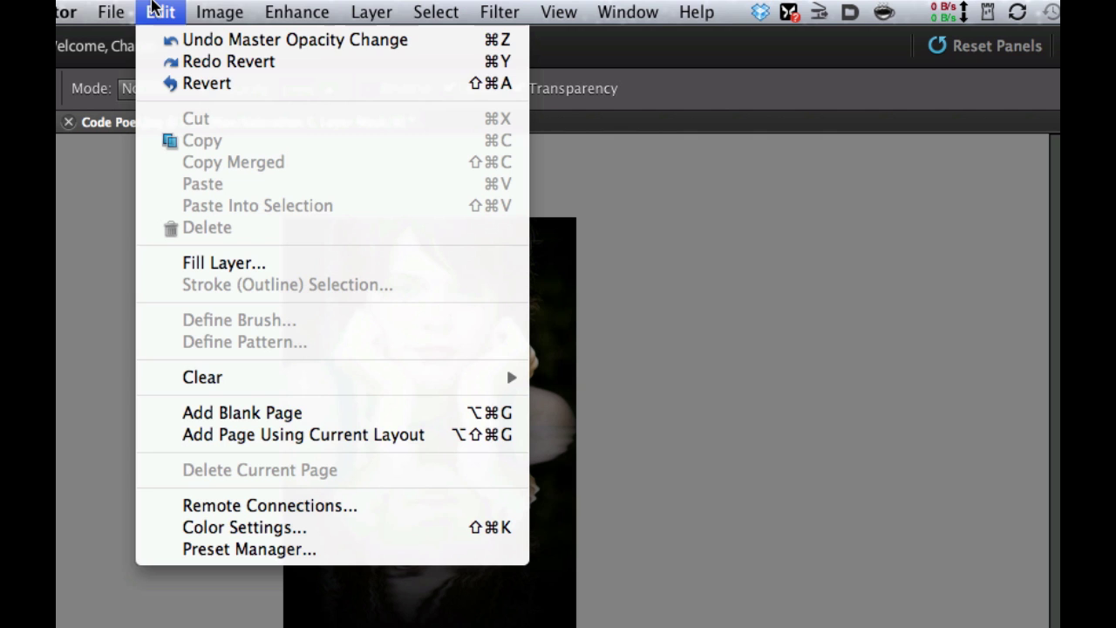
click(175, 91)
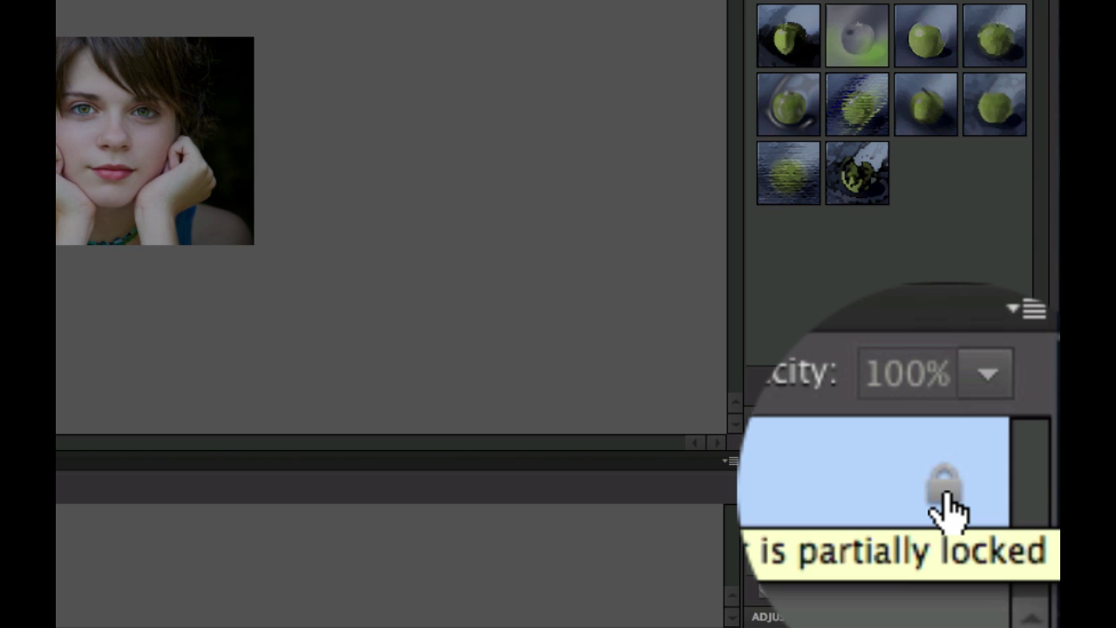
double_click(1013, 490)
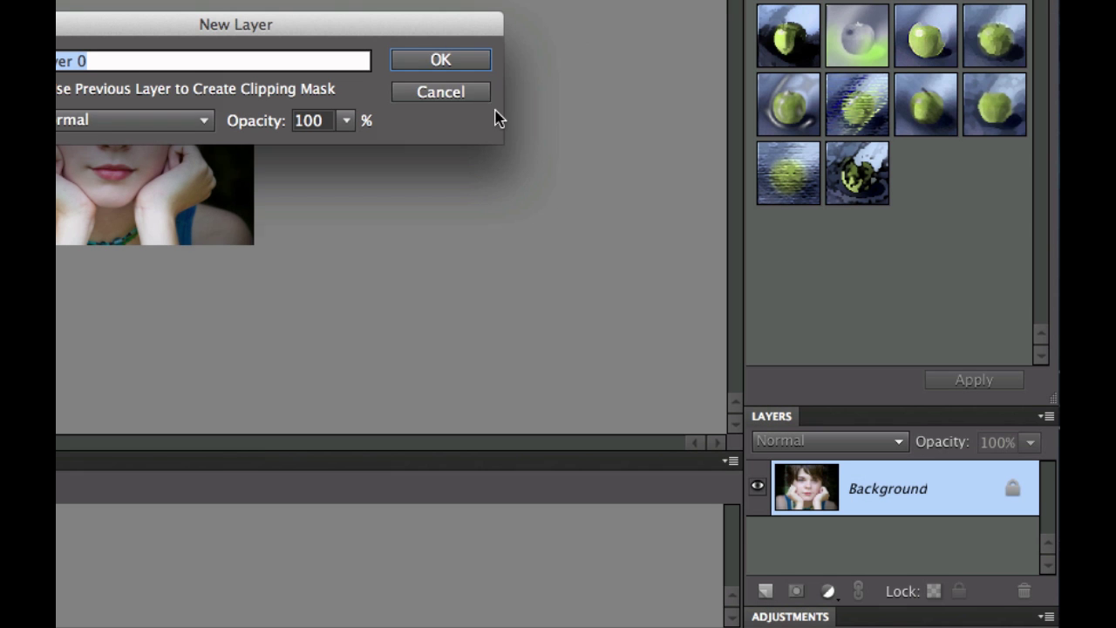
click(443, 66)
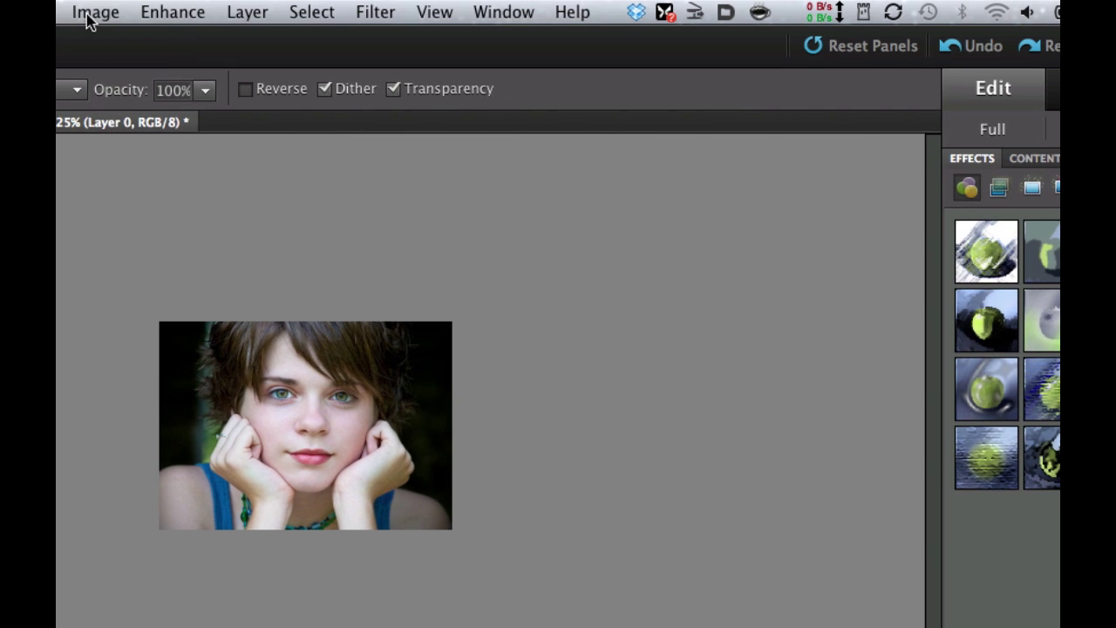
- Add a relative 100 percent to the canvas height, anchored top-centre
click(94, 12)
mouse_move(122, 153)
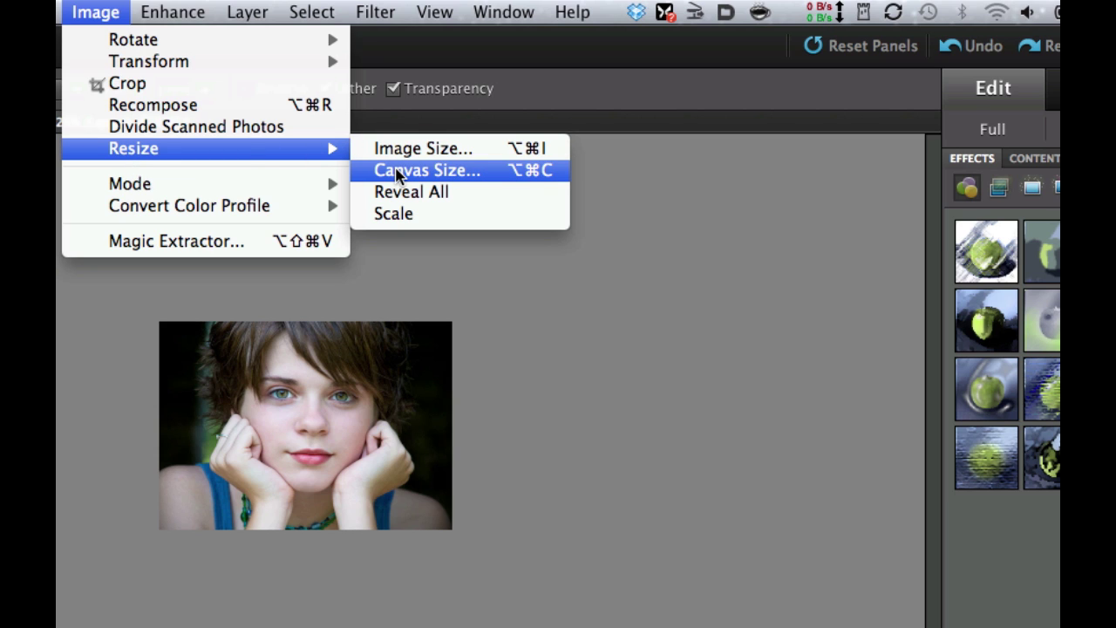
click(548, 178)
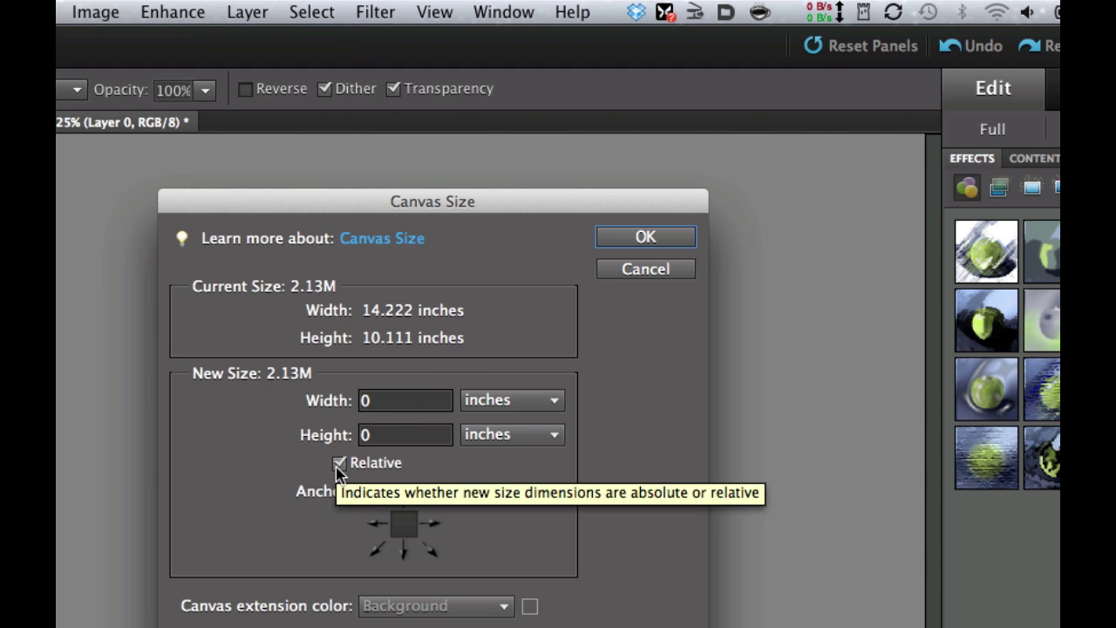
click(394, 436)
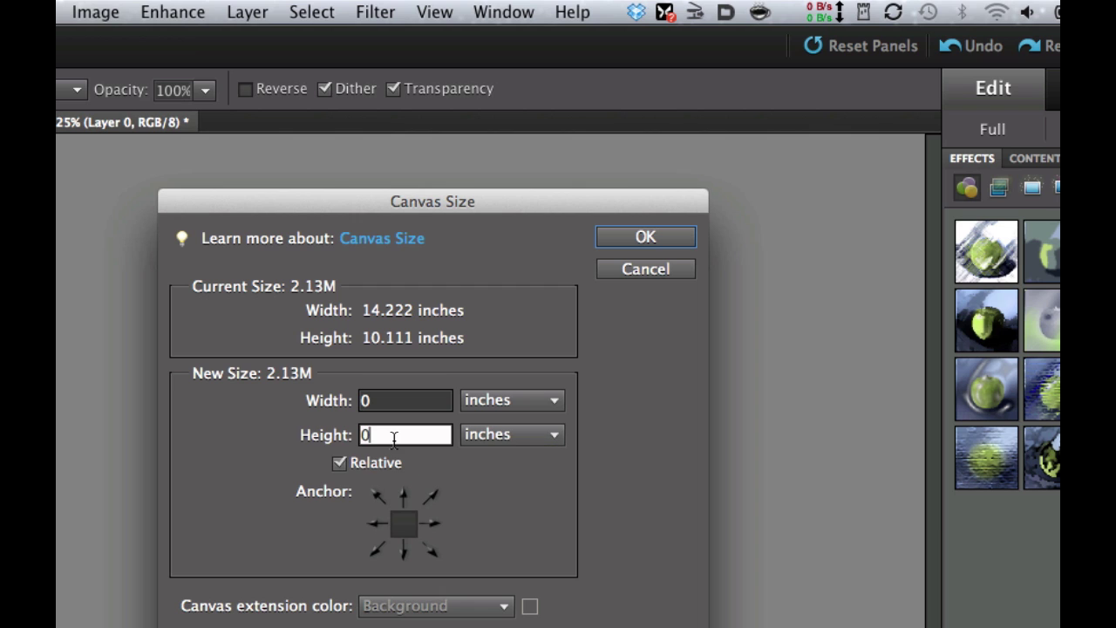
key(BackSpace)
text(100)
click(494, 437)
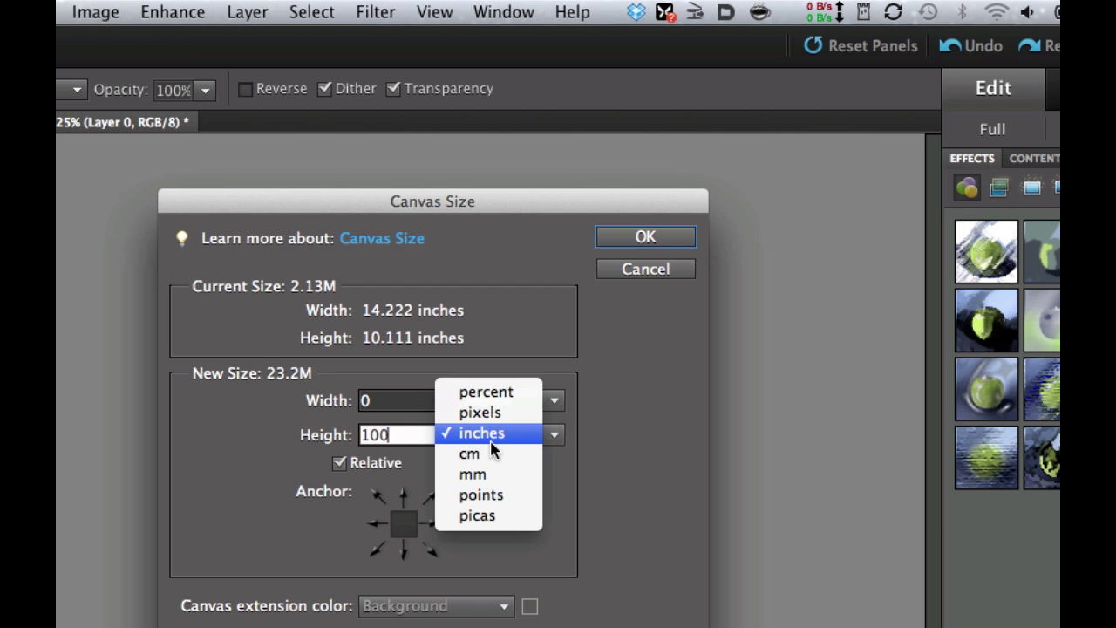
click(485, 391)
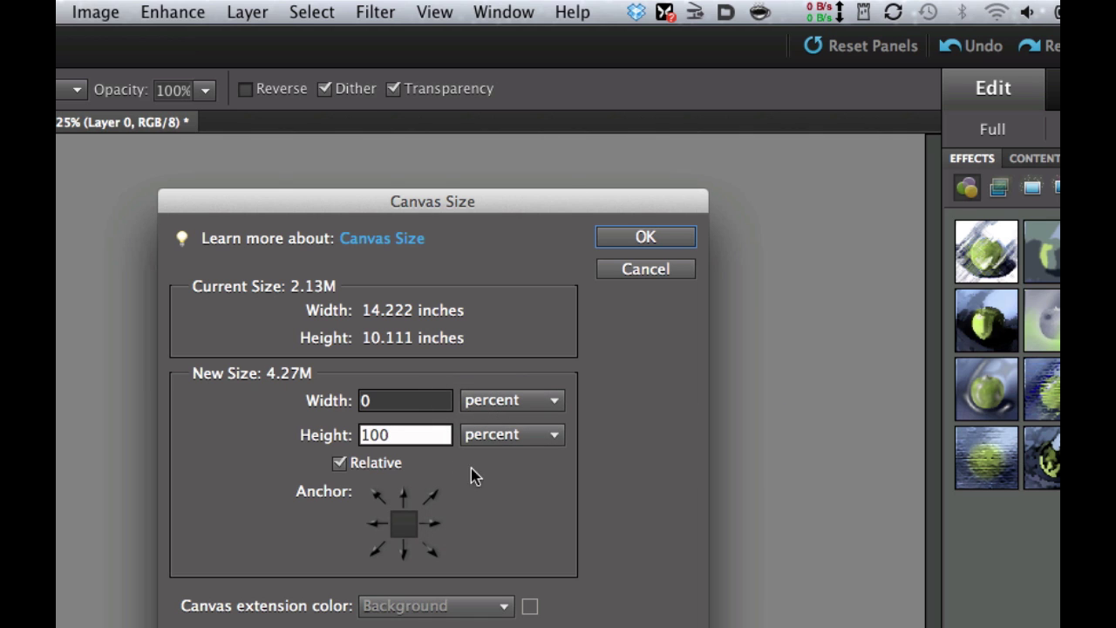
click(403, 498)
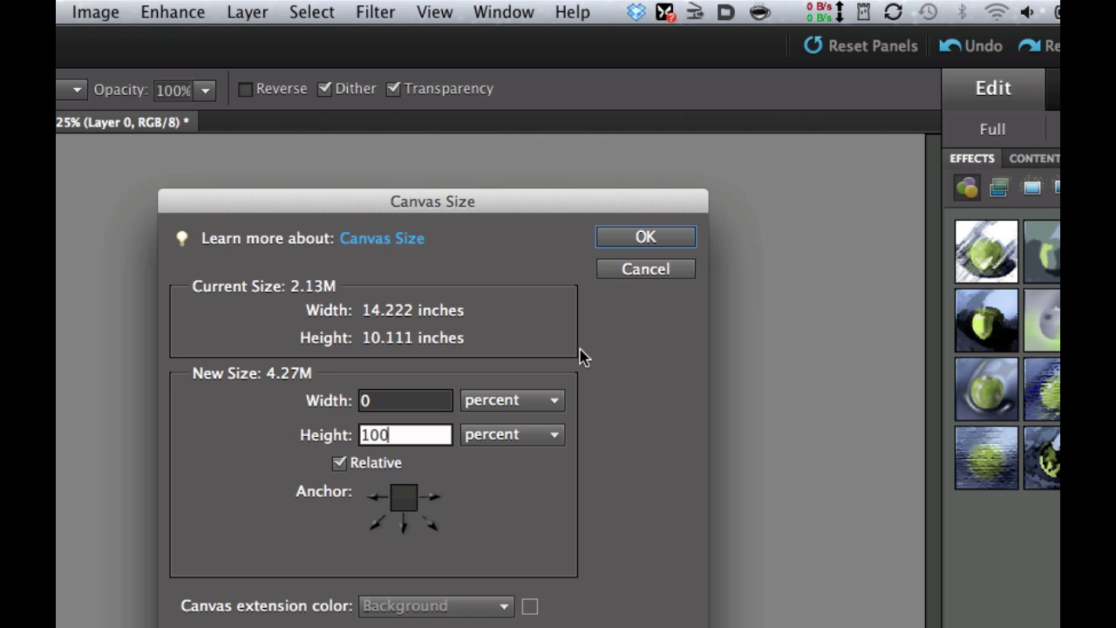
click(615, 244)
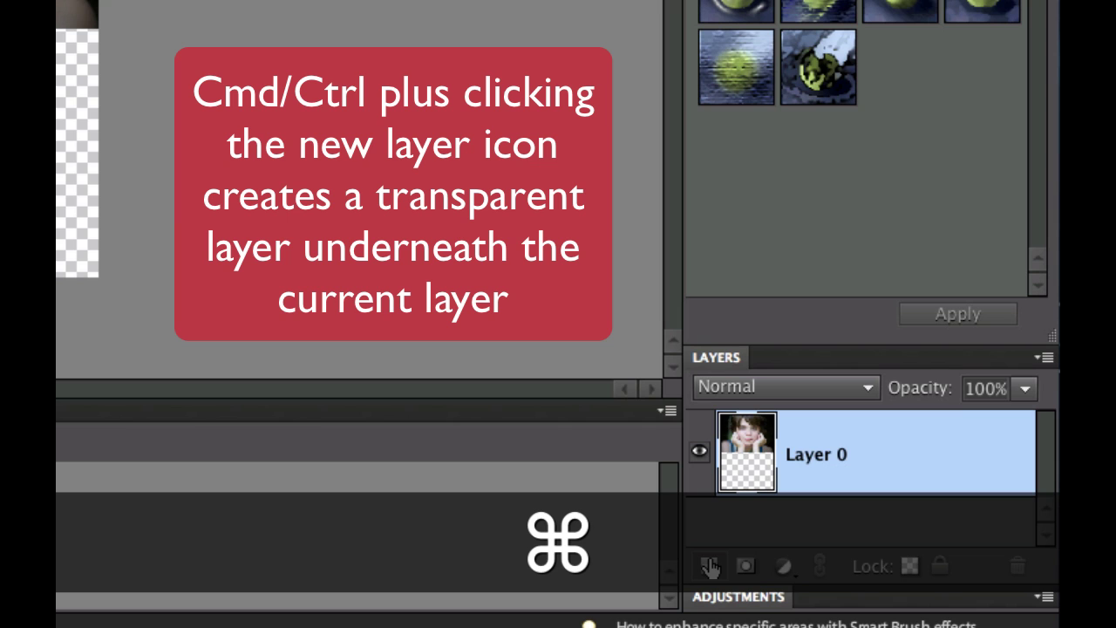
- Add Layer 1 beneath the portrait layer and fill it with black
super+click(710, 567)
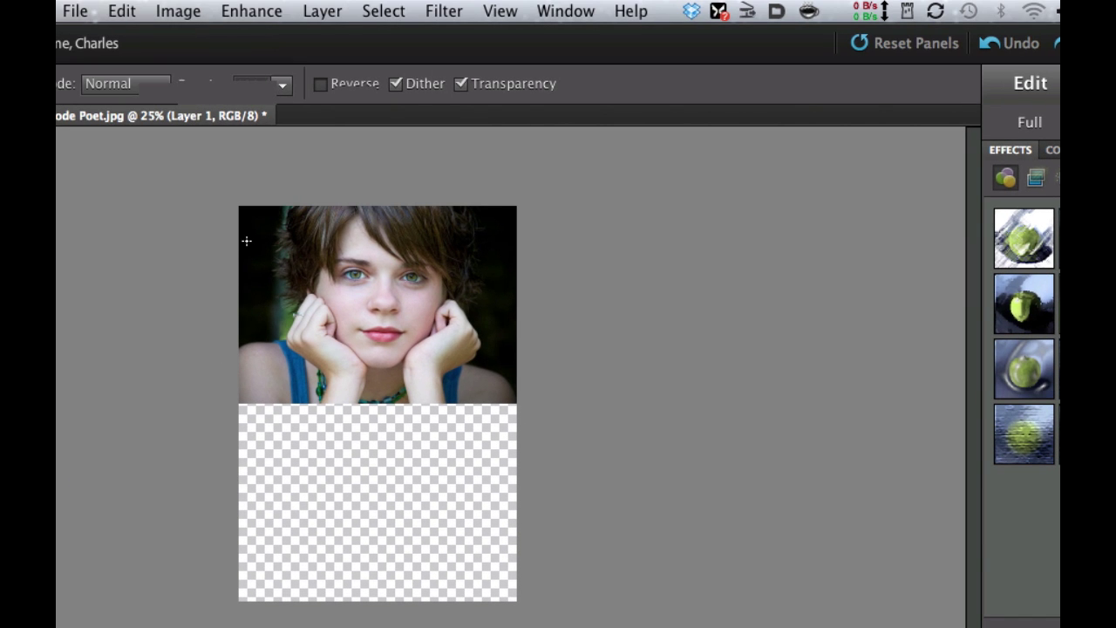
click(126, 10)
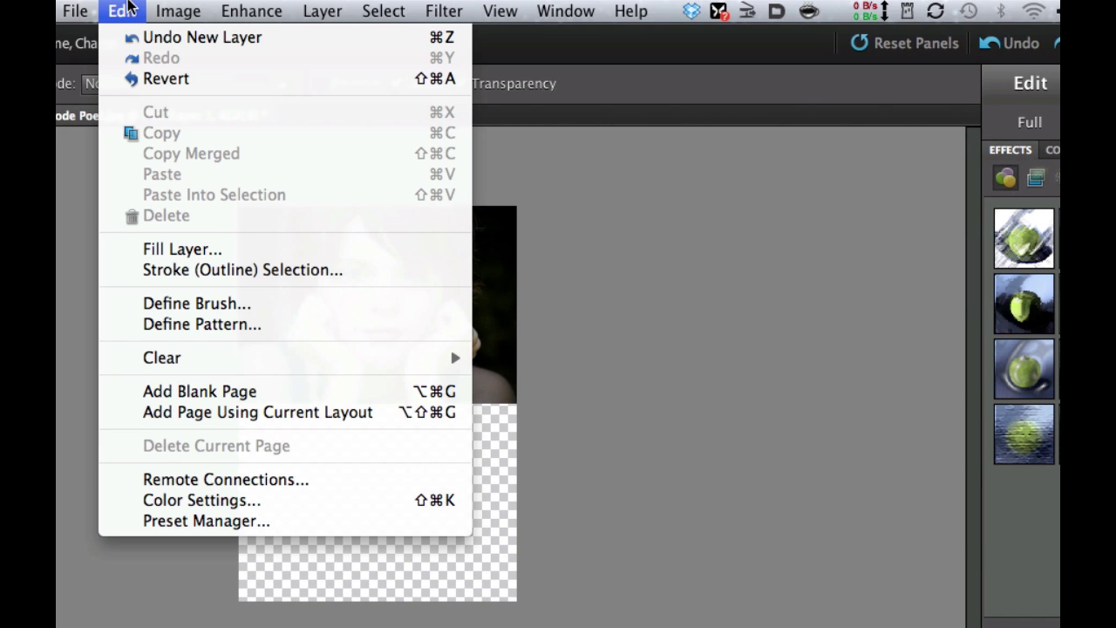
click(142, 244)
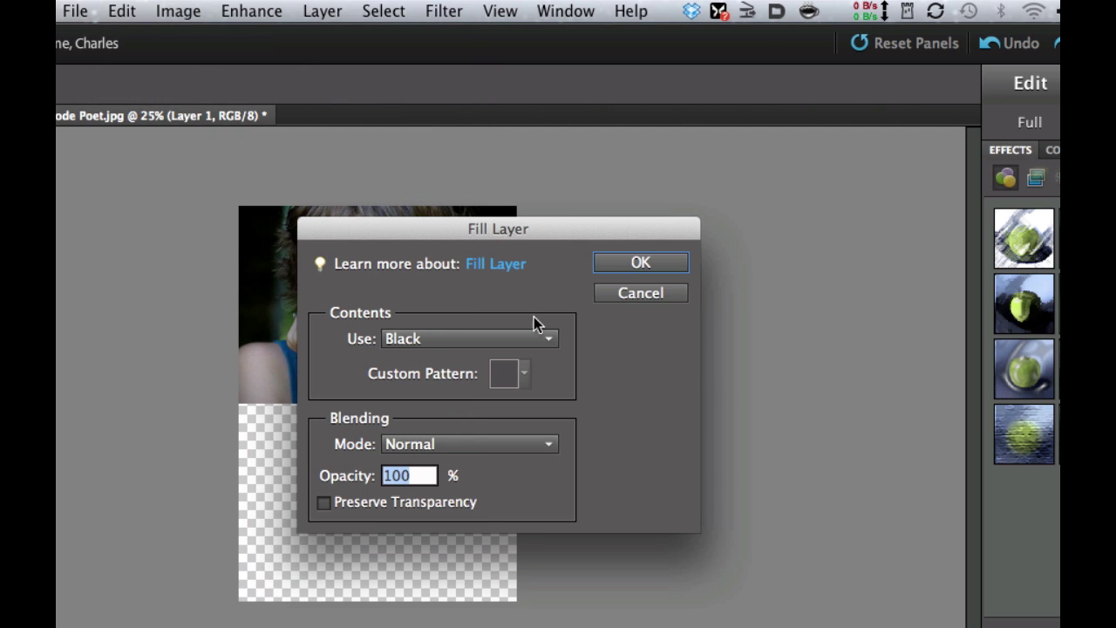
click(641, 264)
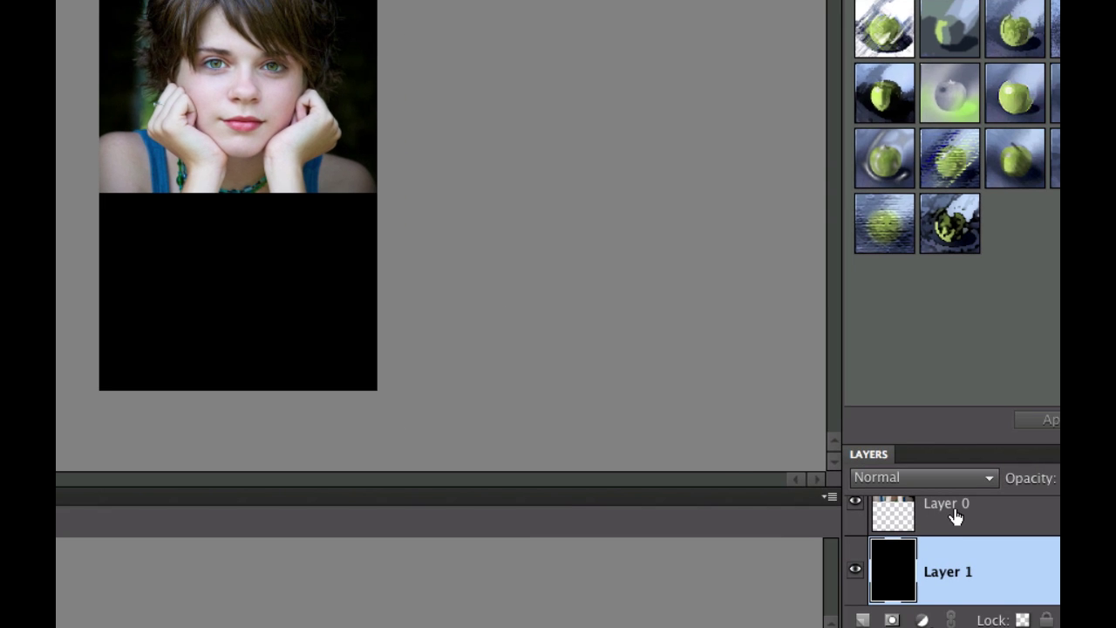
- Duplicate Layer 0 with Cmd+J and flip the copy vertically
click(956, 517)
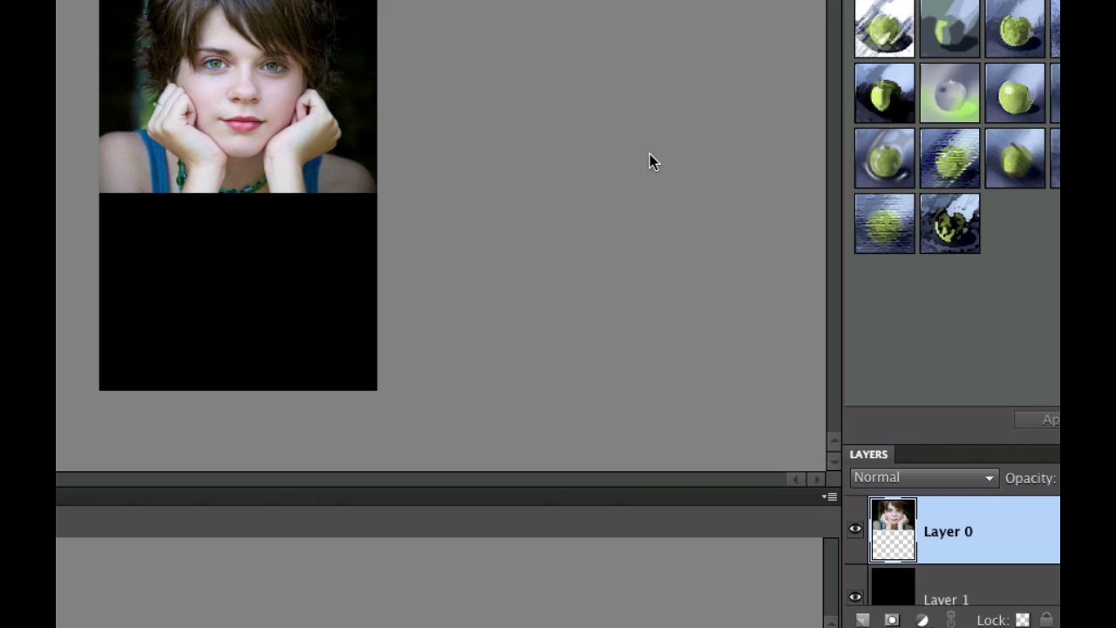
key(super)
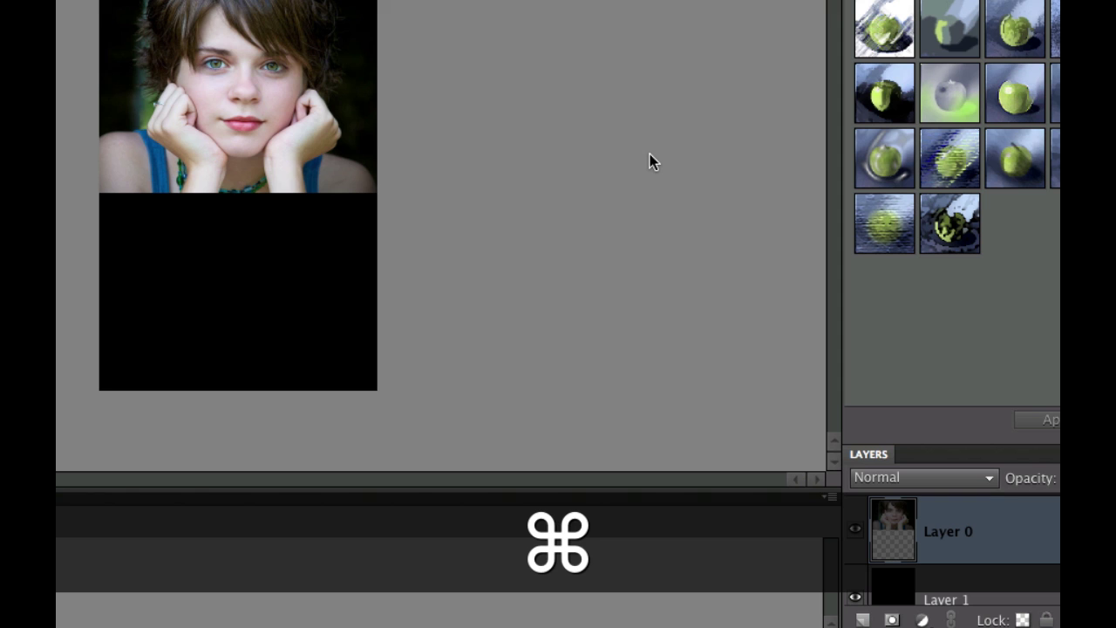
key(super+j)
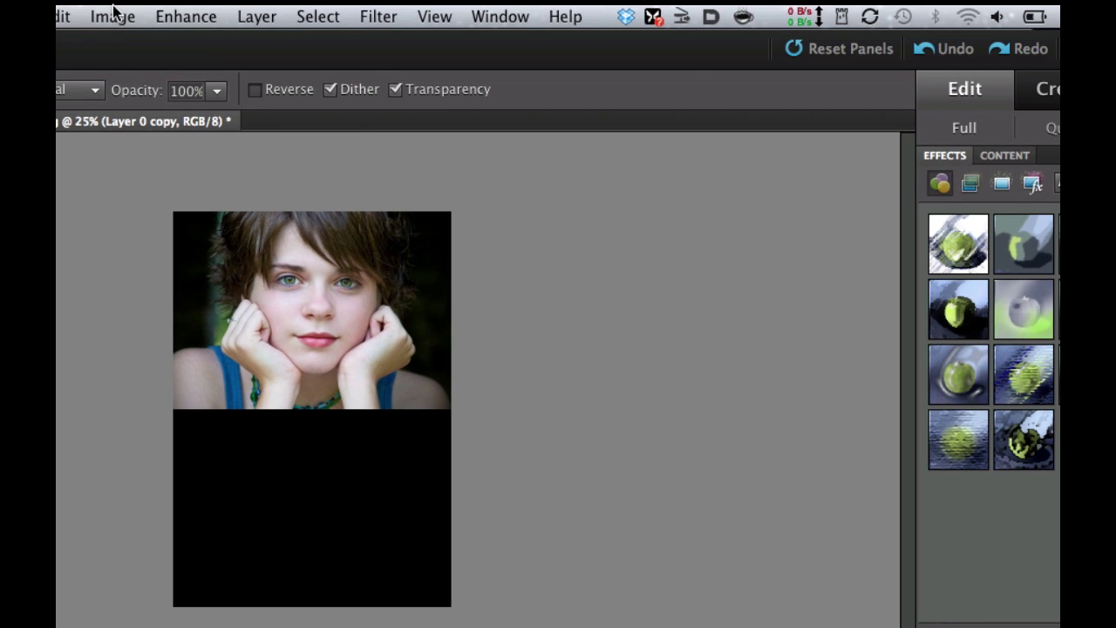
click(113, 15)
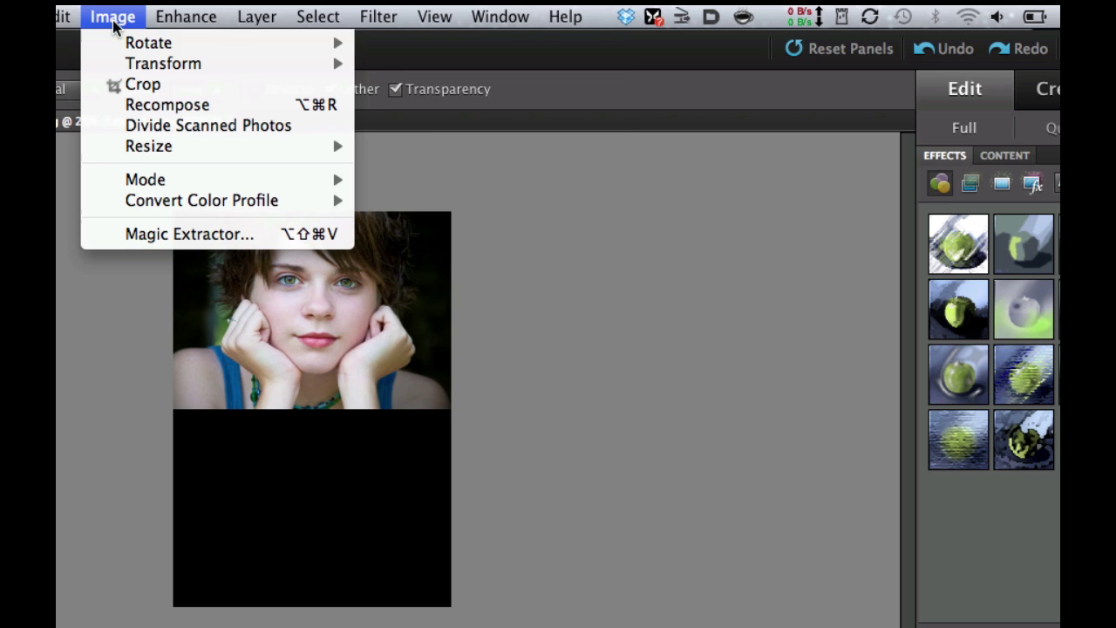
mouse_move(117, 39)
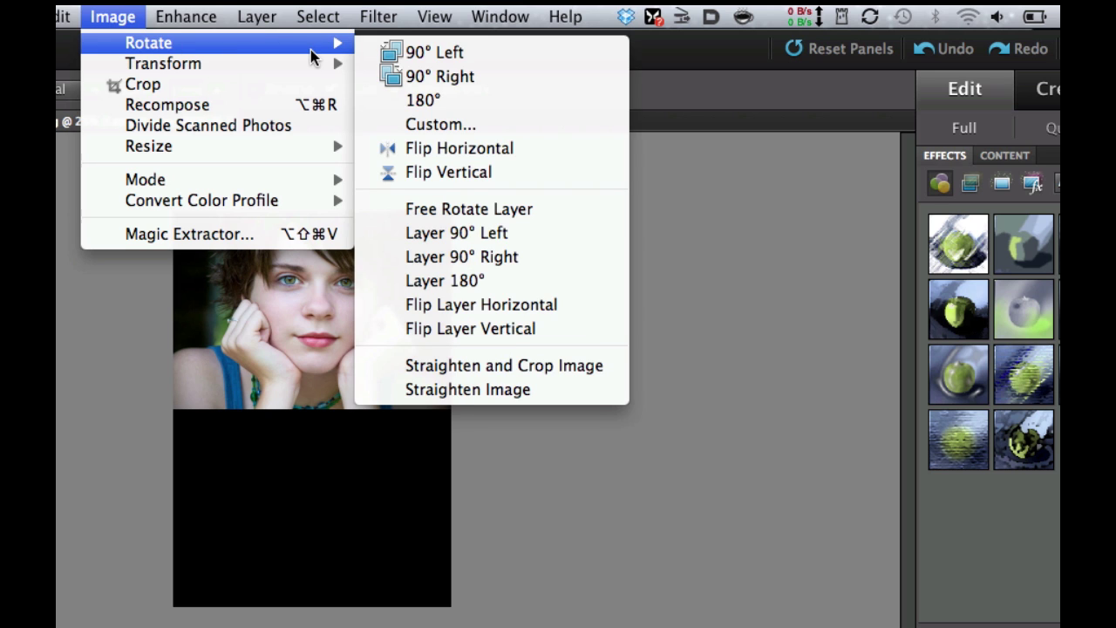
click(488, 332)
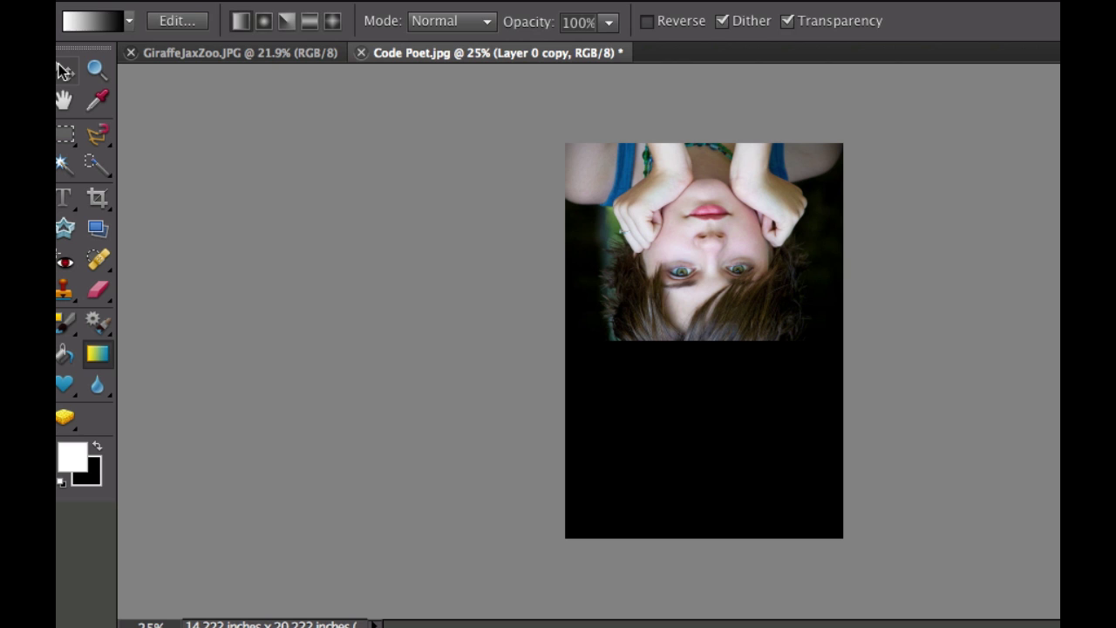
- With the Move tool, drag the flipped Layer 0 copy down beneath the original portrait
click(61, 68)
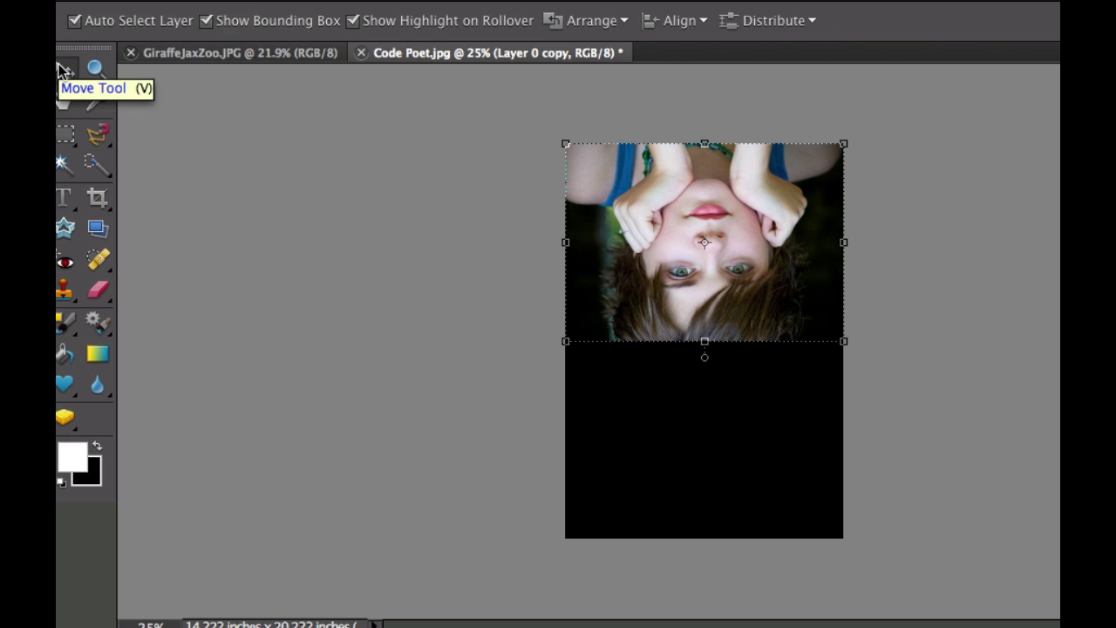
click(602, 225)
drag(601, 225, 609, 420)
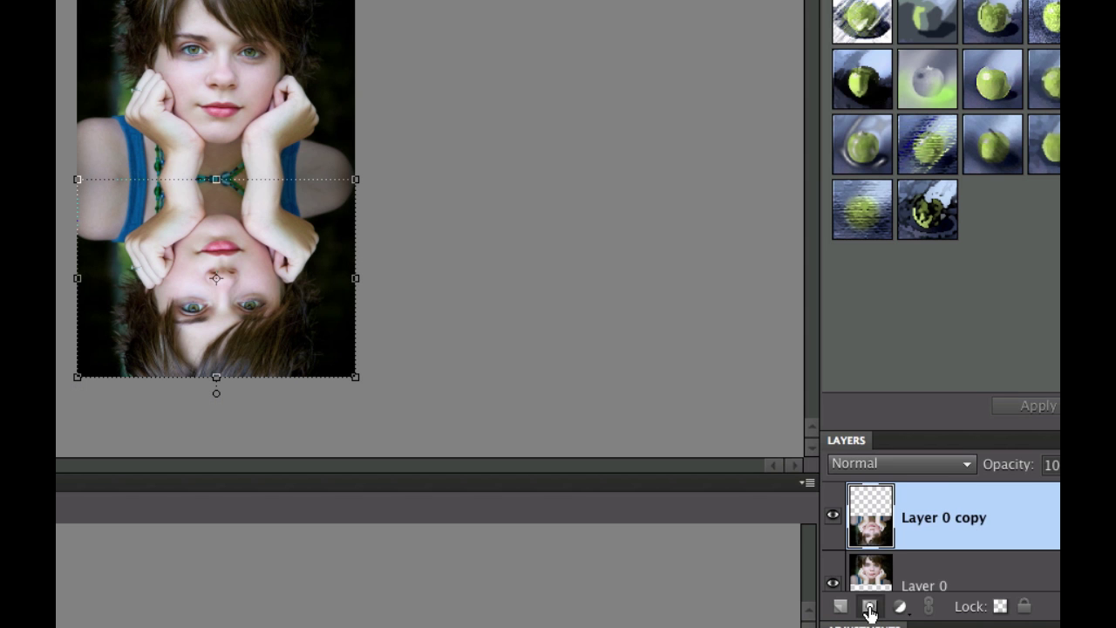
- Mask the flipped copy and drag a white-to-black gradient from the chest to the lower face
click(870, 608)
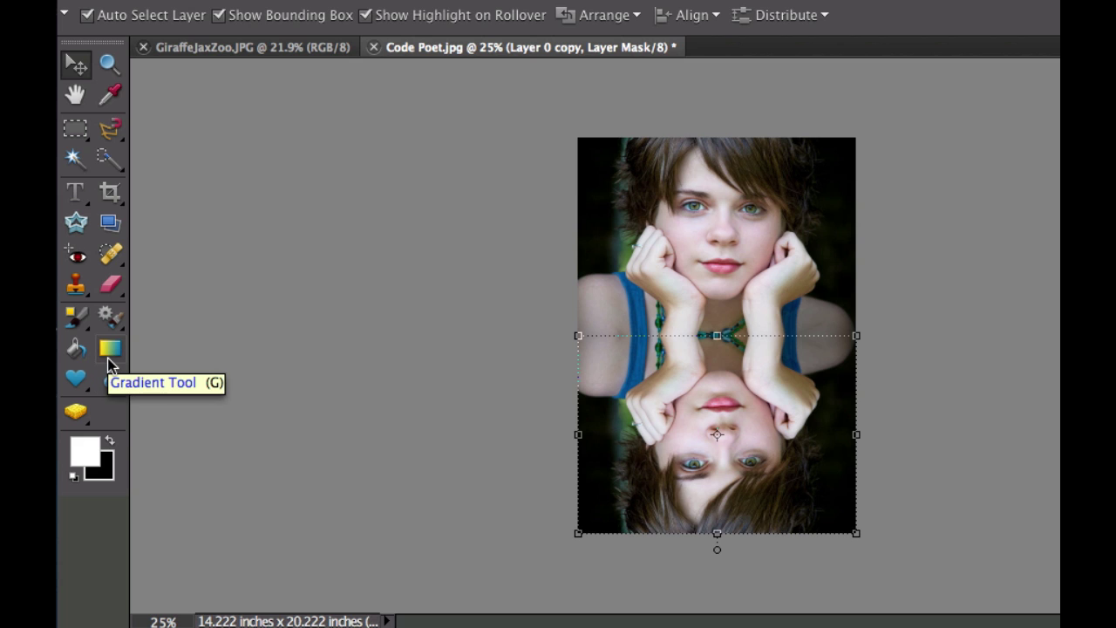
click(109, 351)
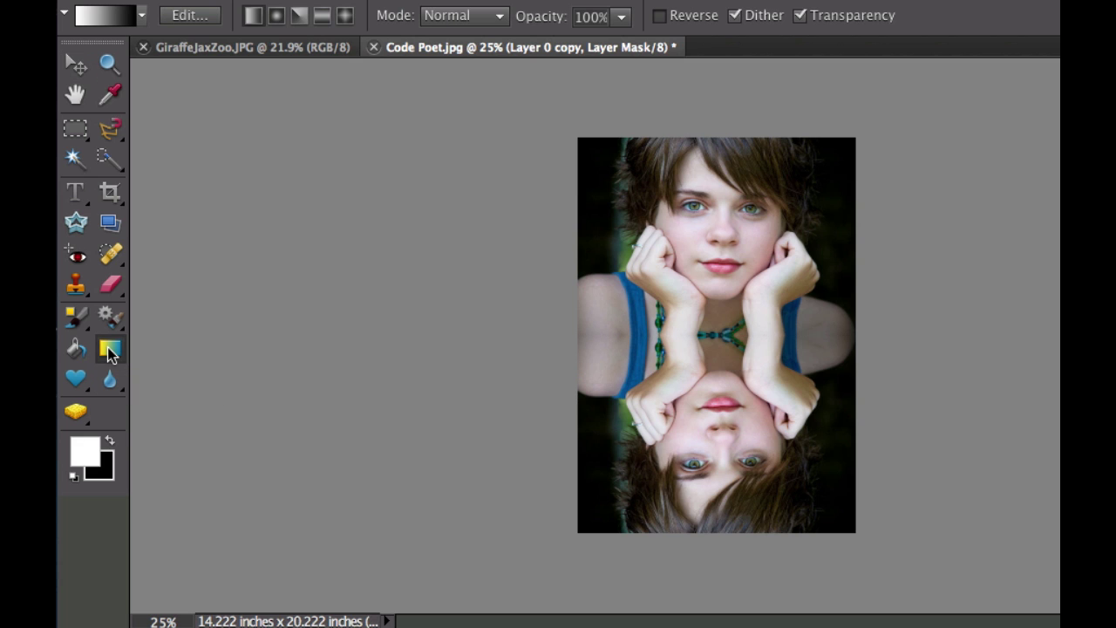
click(142, 15)
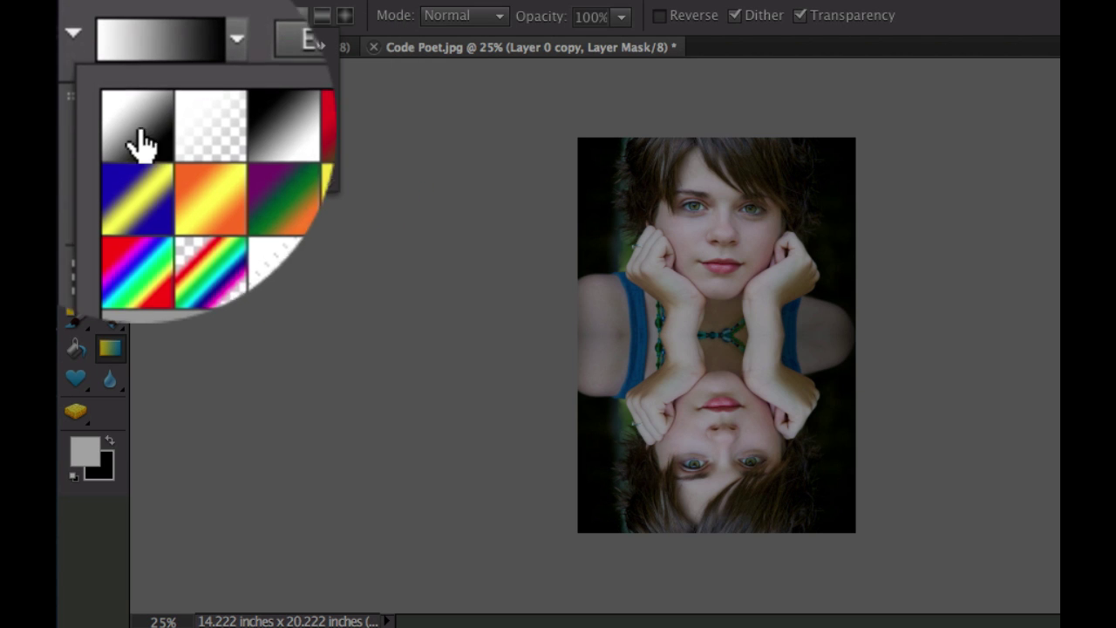
click(94, 55)
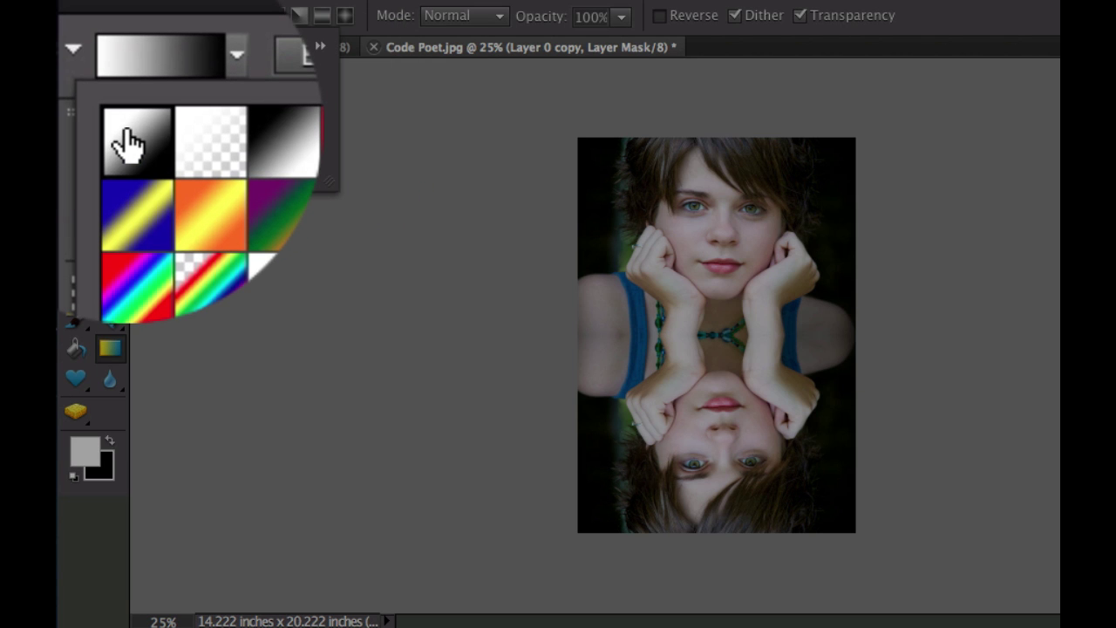
click(250, 282)
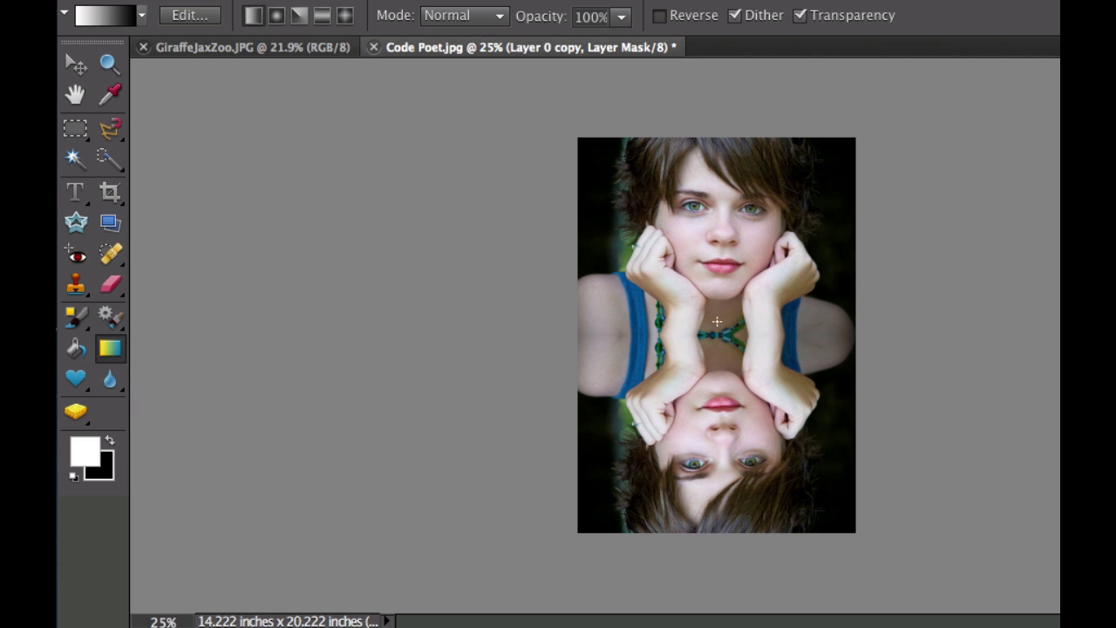
drag(716, 313, 717, 552)
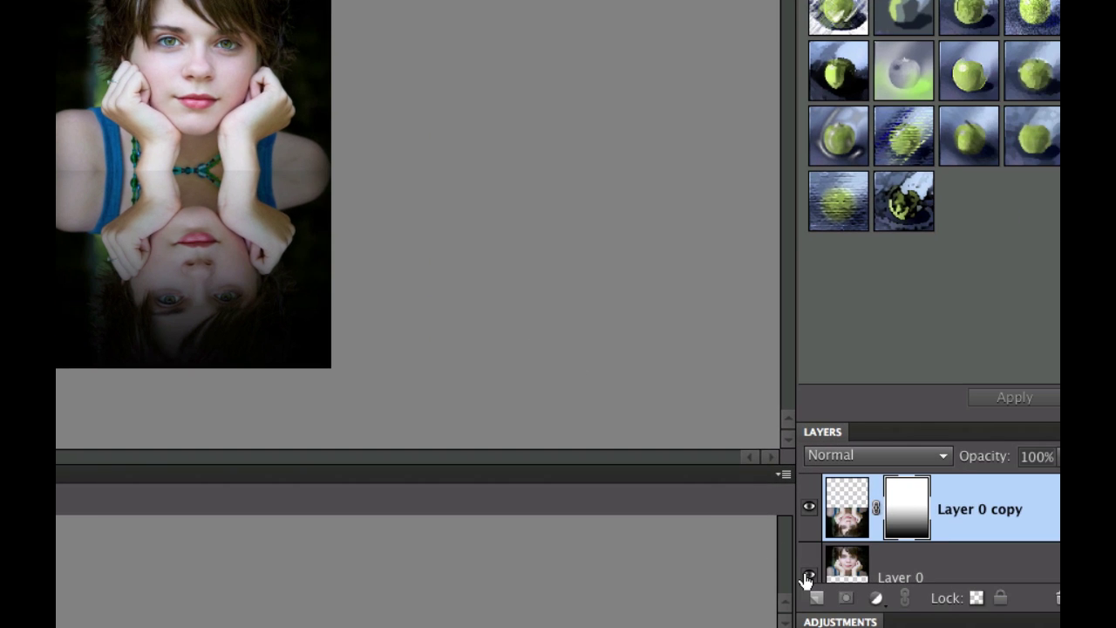
- Create Layer 2 above the reflection and fill it with White
click(816, 598)
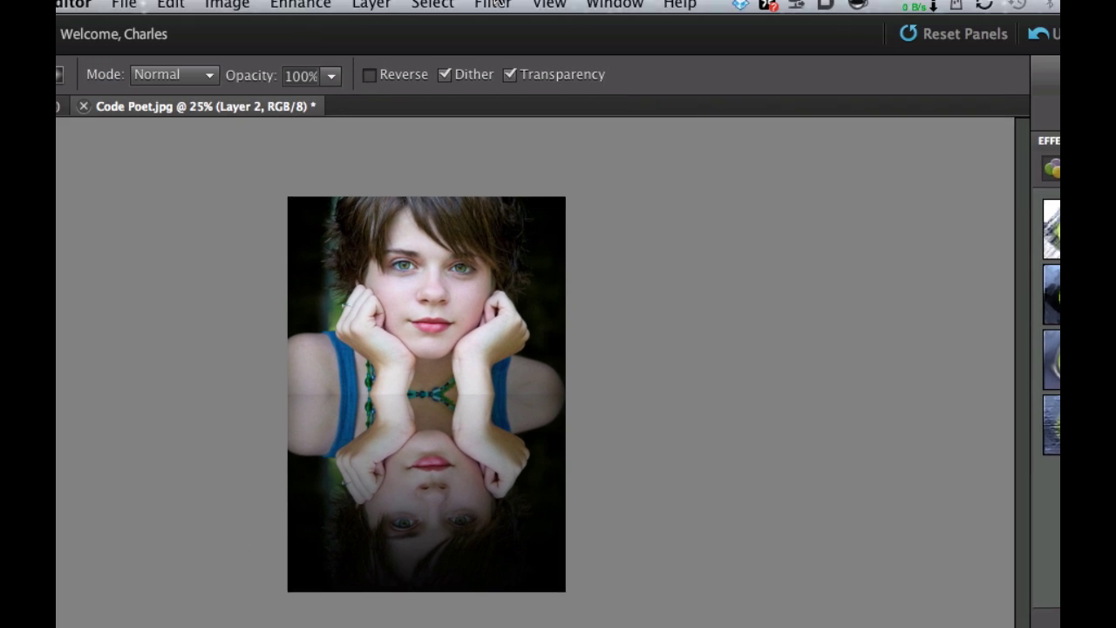
click(189, 9)
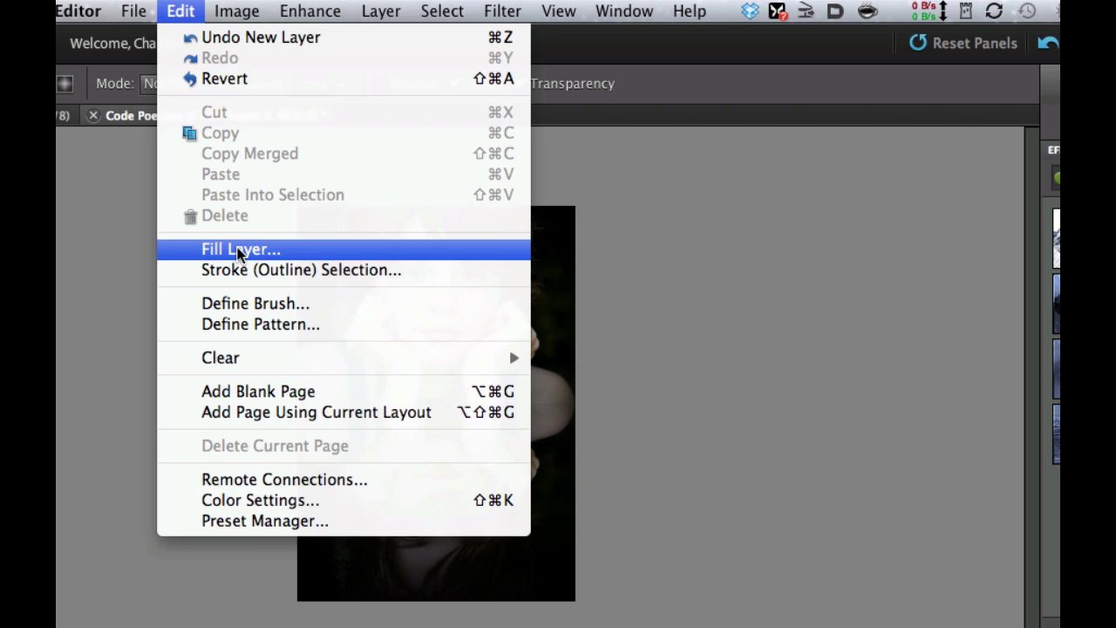
click(239, 251)
click(468, 339)
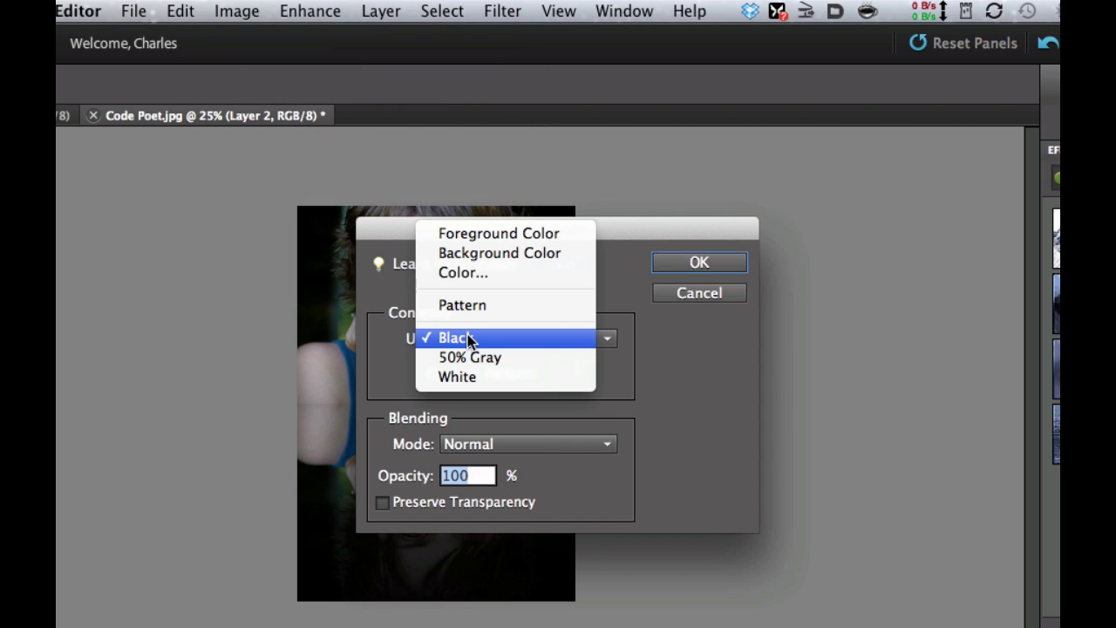
click(468, 377)
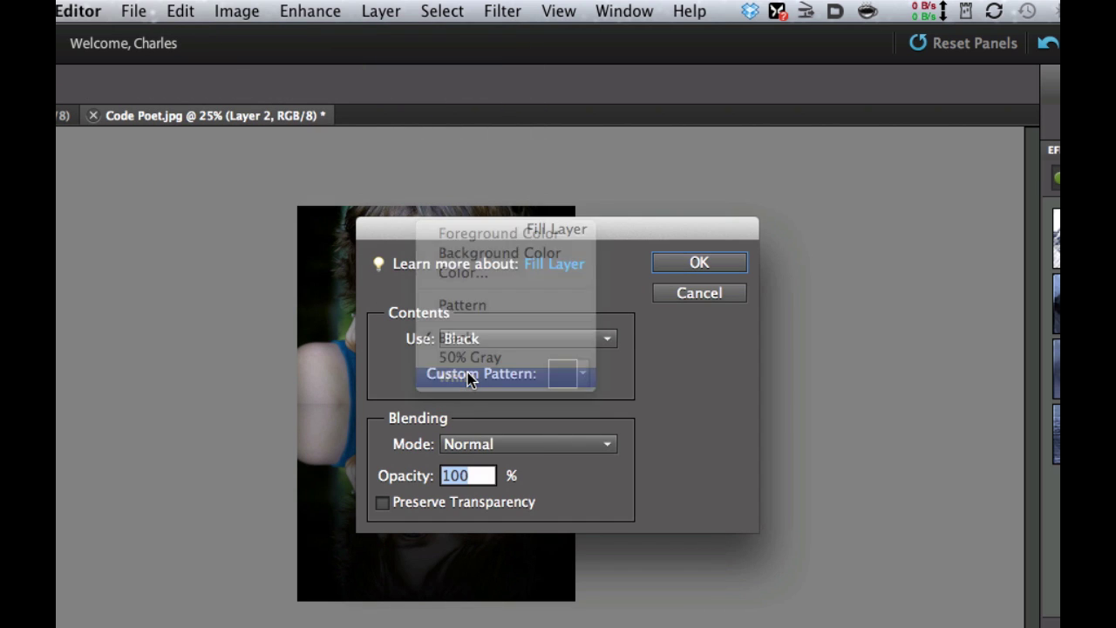
click(683, 273)
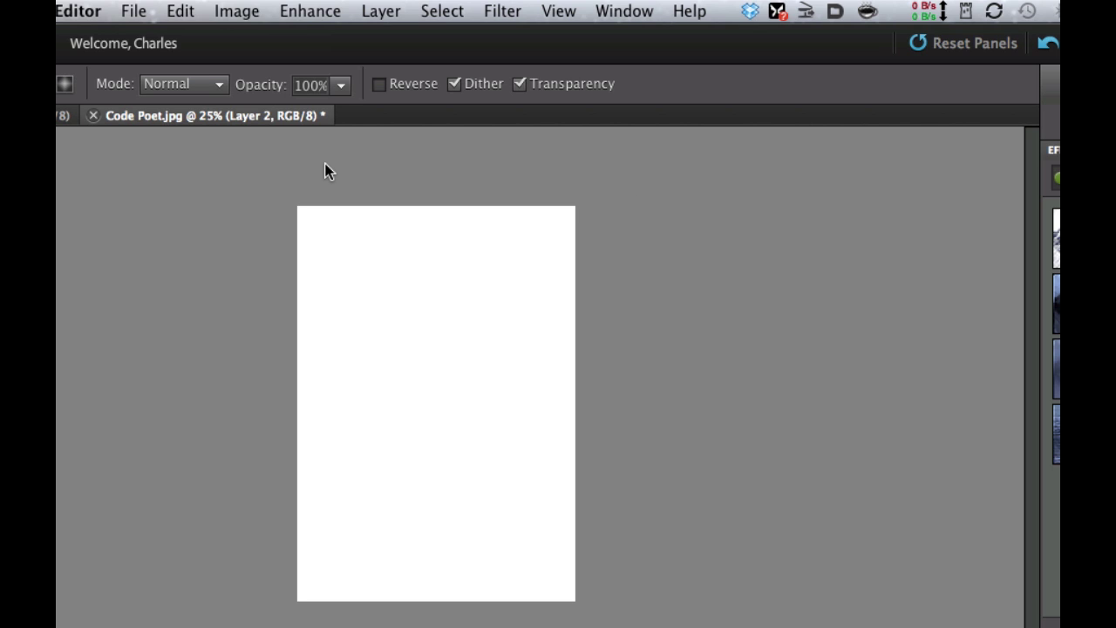
- Apply a Halftone Pattern filter to Layer 2: Size 7, Contrast 50, Pattern Type Line
click(503, 11)
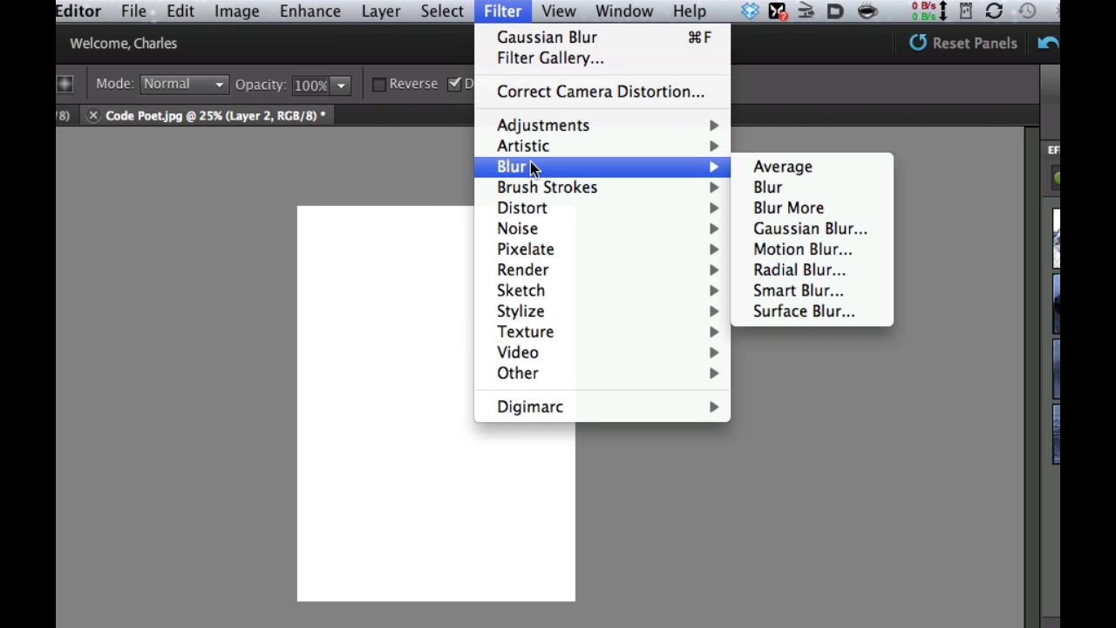
mouse_move(542, 288)
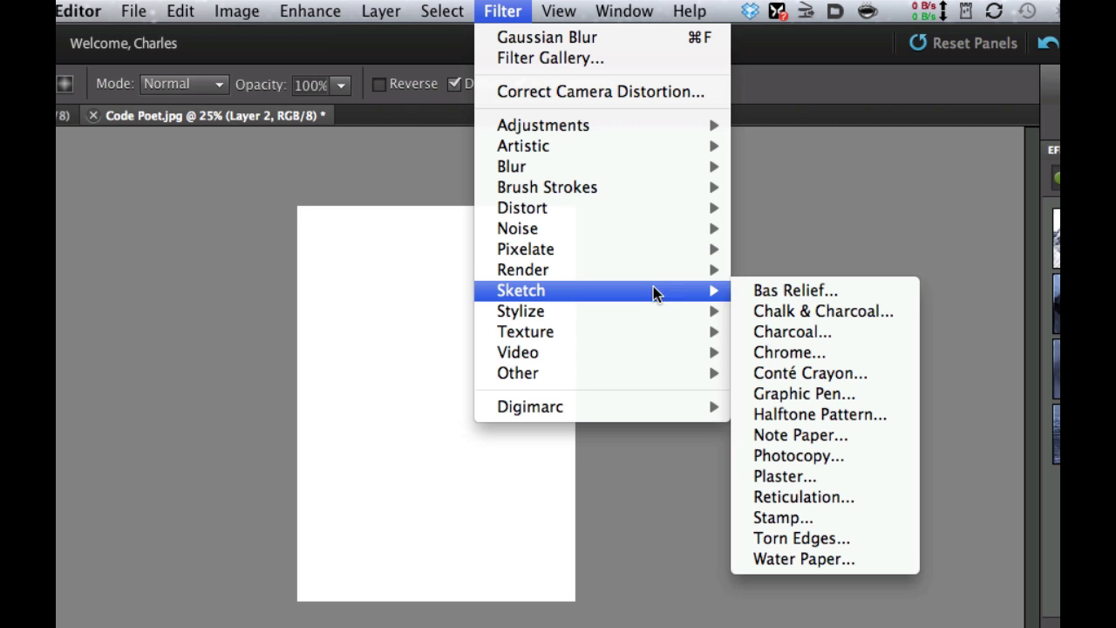
click(768, 415)
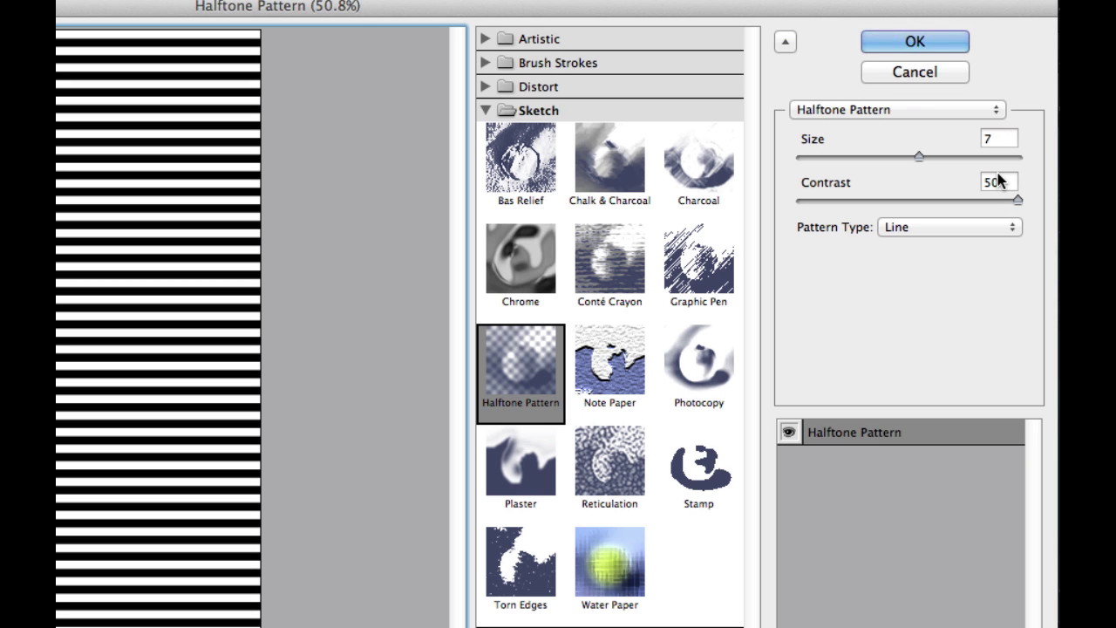
click(893, 41)
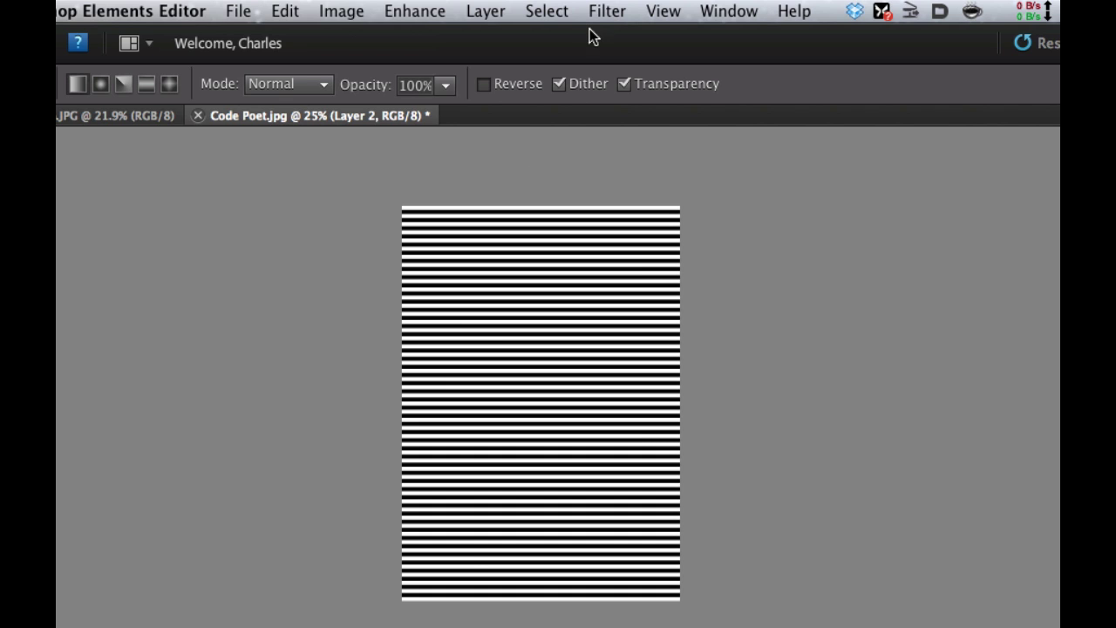
- Apply a Gaussian Blur with a 4.0-pixel radius to Layer 2's stripes
click(600, 10)
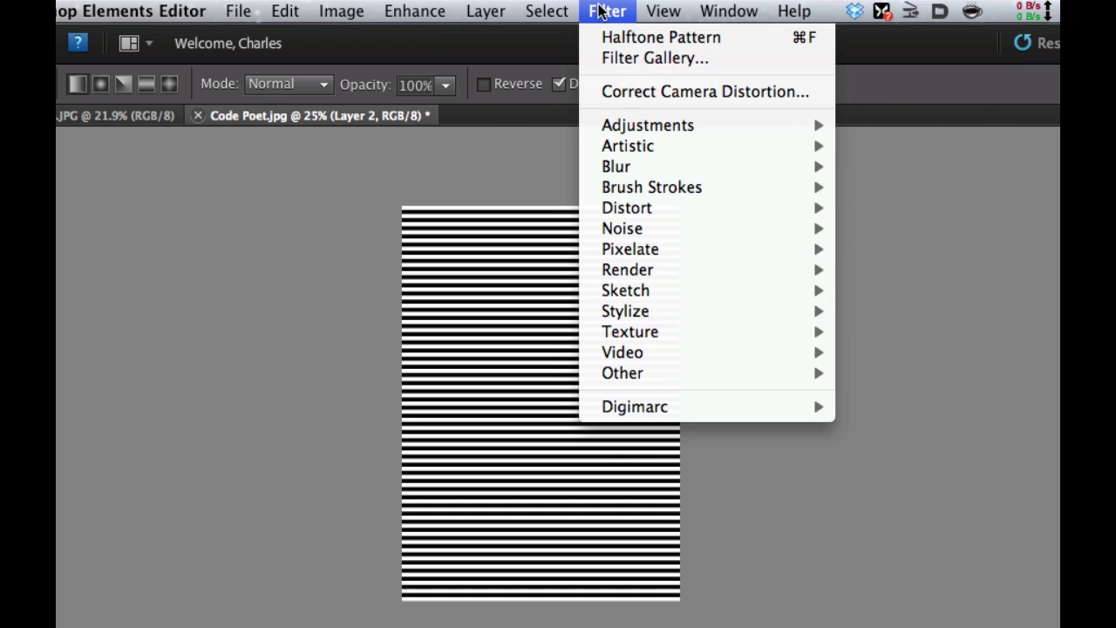
mouse_move(643, 188)
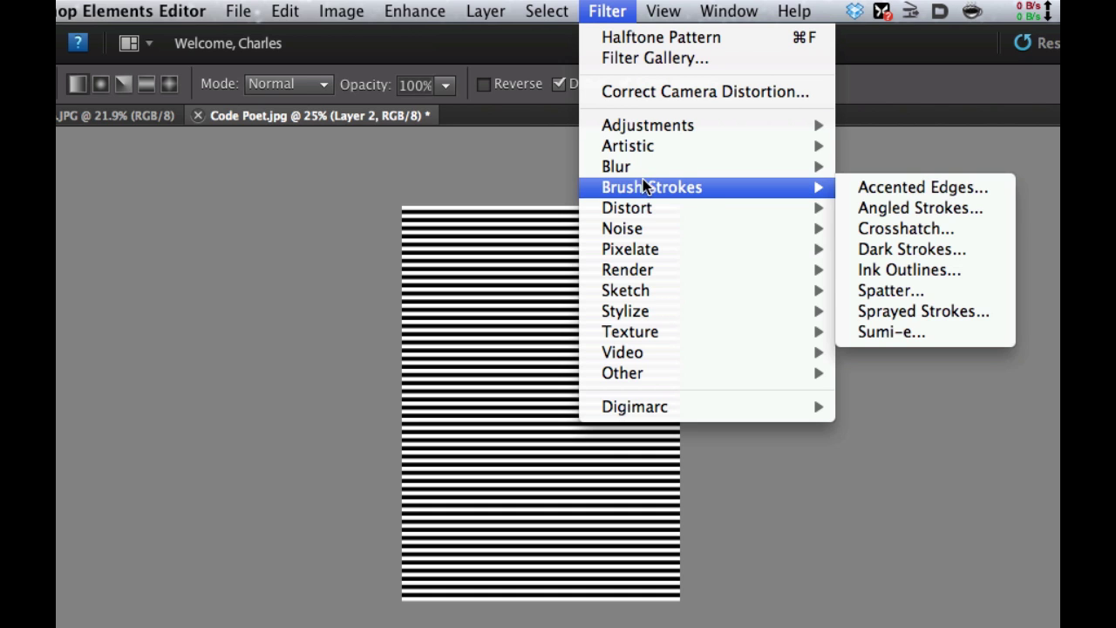
mouse_move(827, 172)
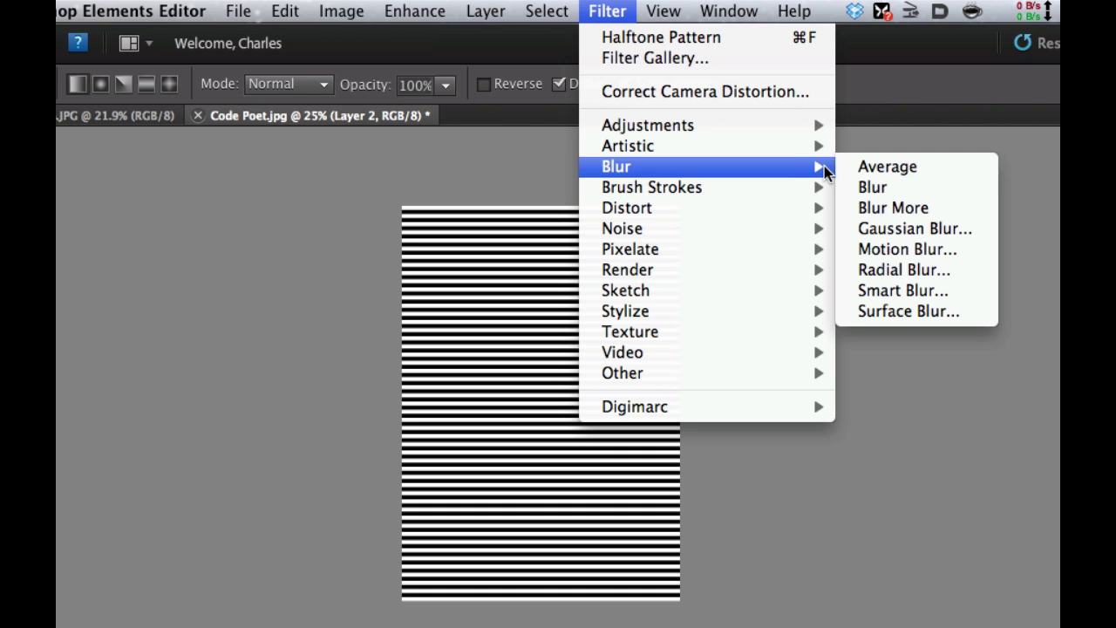
click(877, 228)
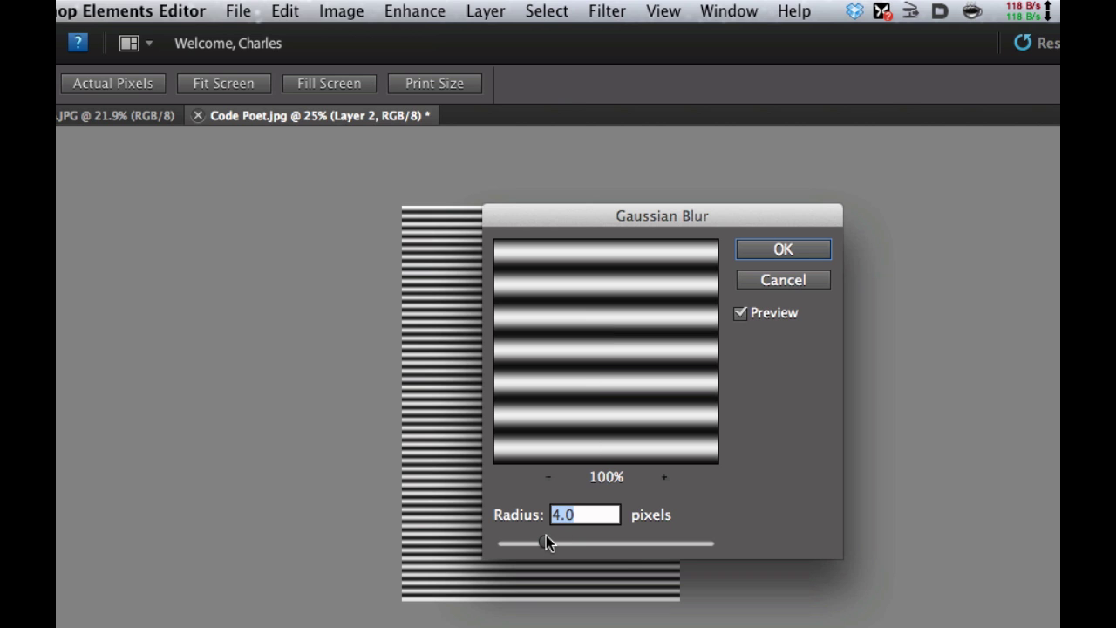
drag(577, 541, 549, 544)
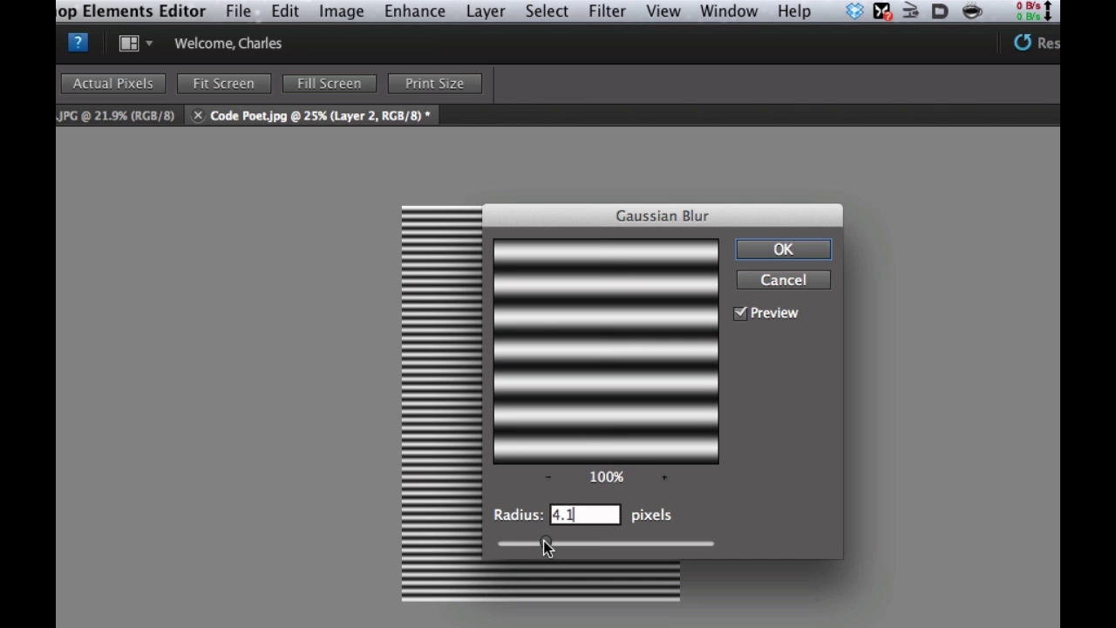
click(781, 252)
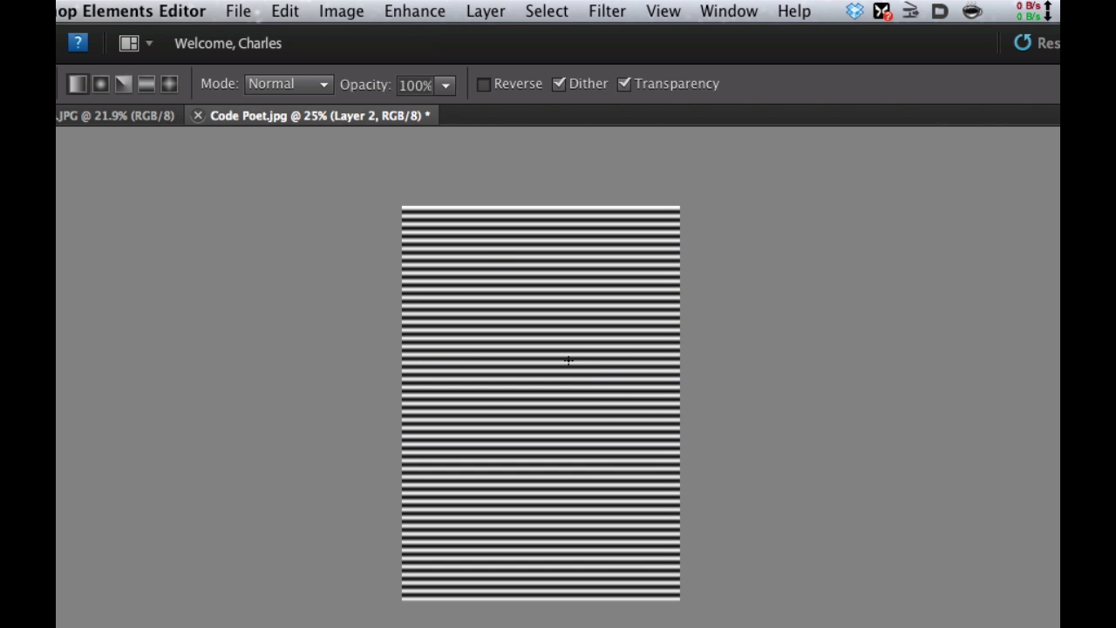
- Duplicate Layer 2 into a New document named displacement_map
click(478, 11)
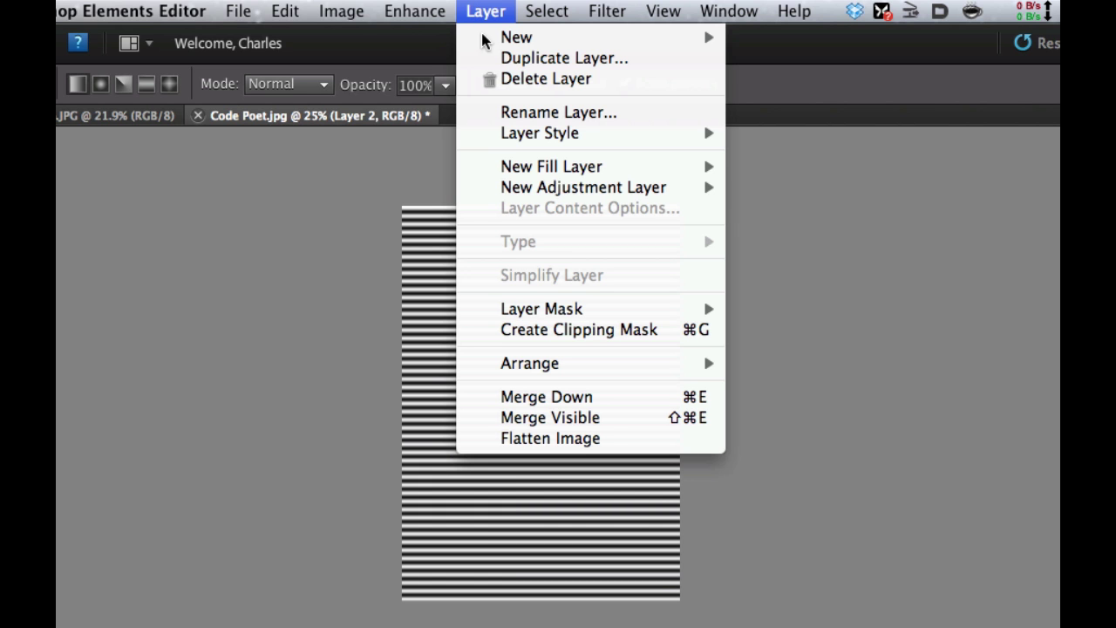
click(489, 63)
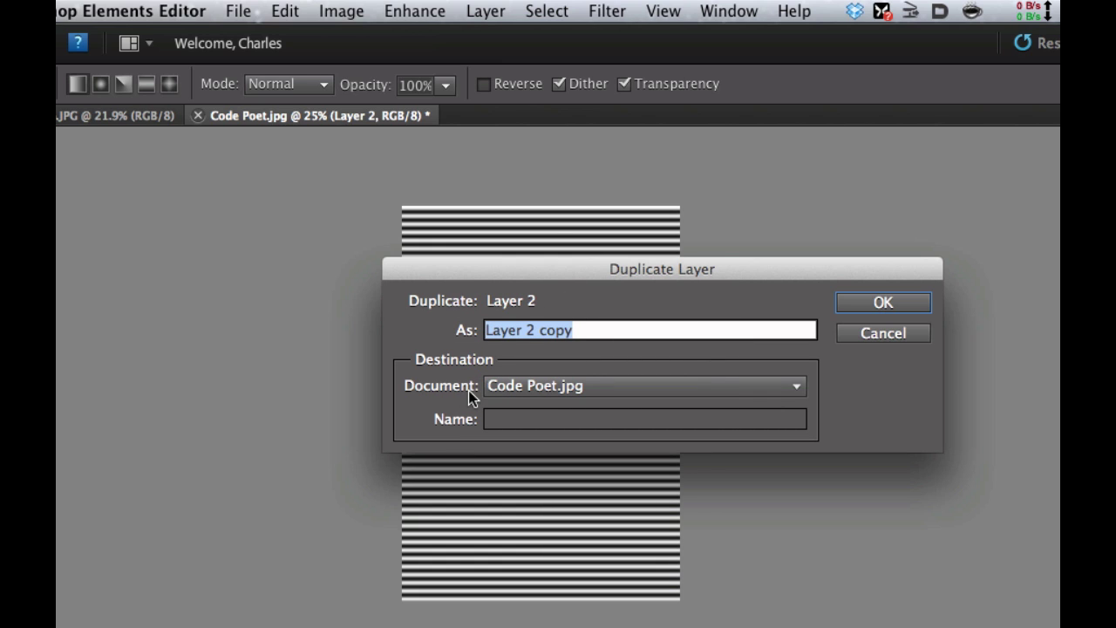
click(518, 394)
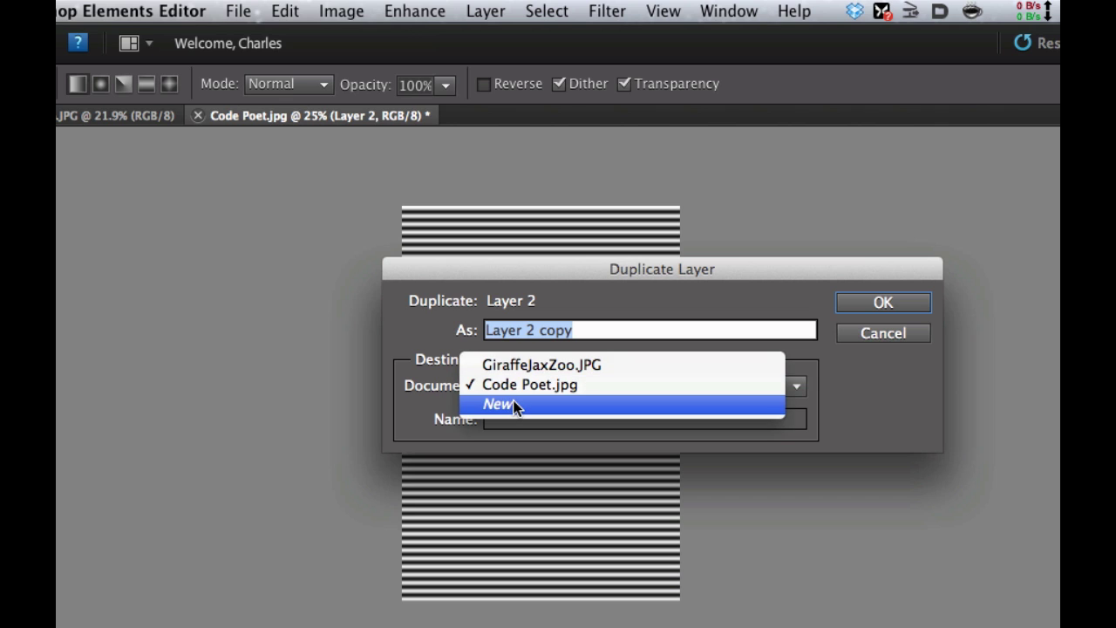
click(514, 405)
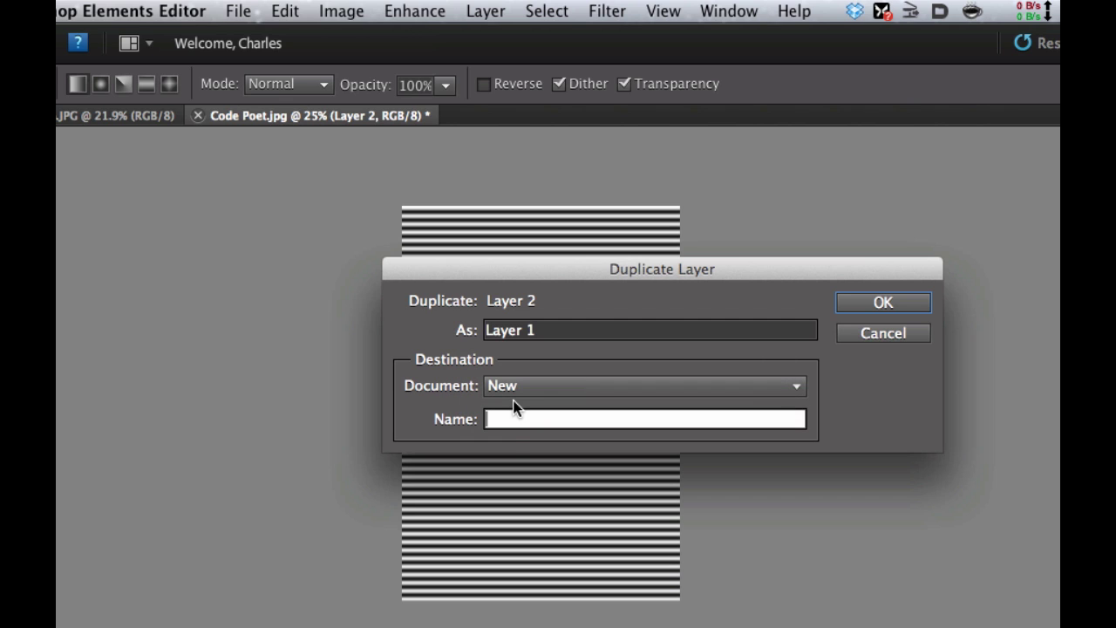
text(dispa)
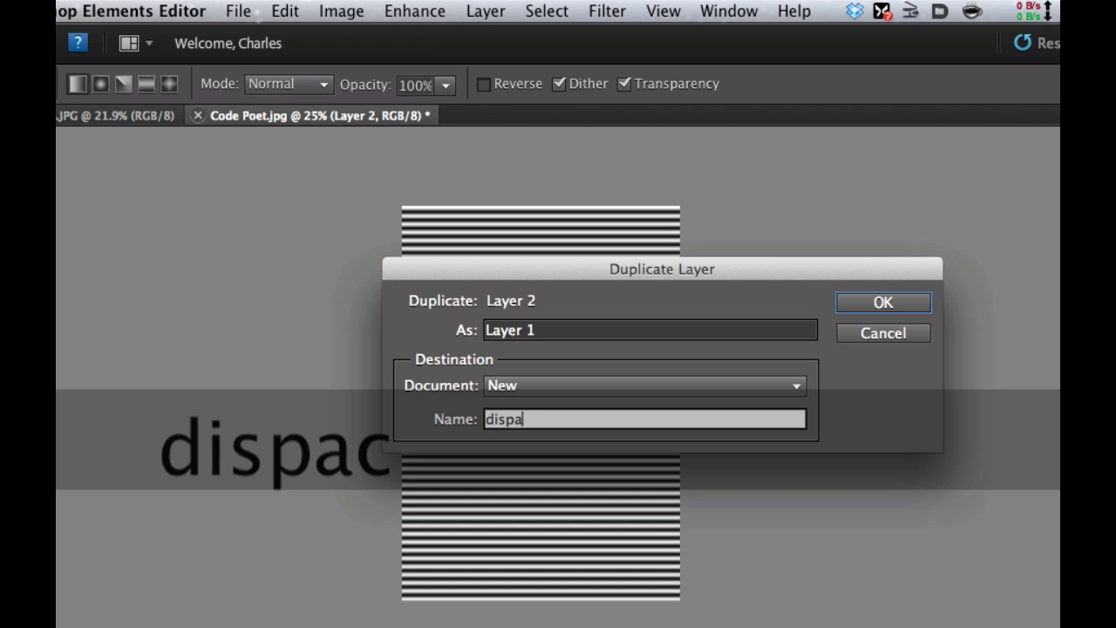
key(BackSpace)
text(la)
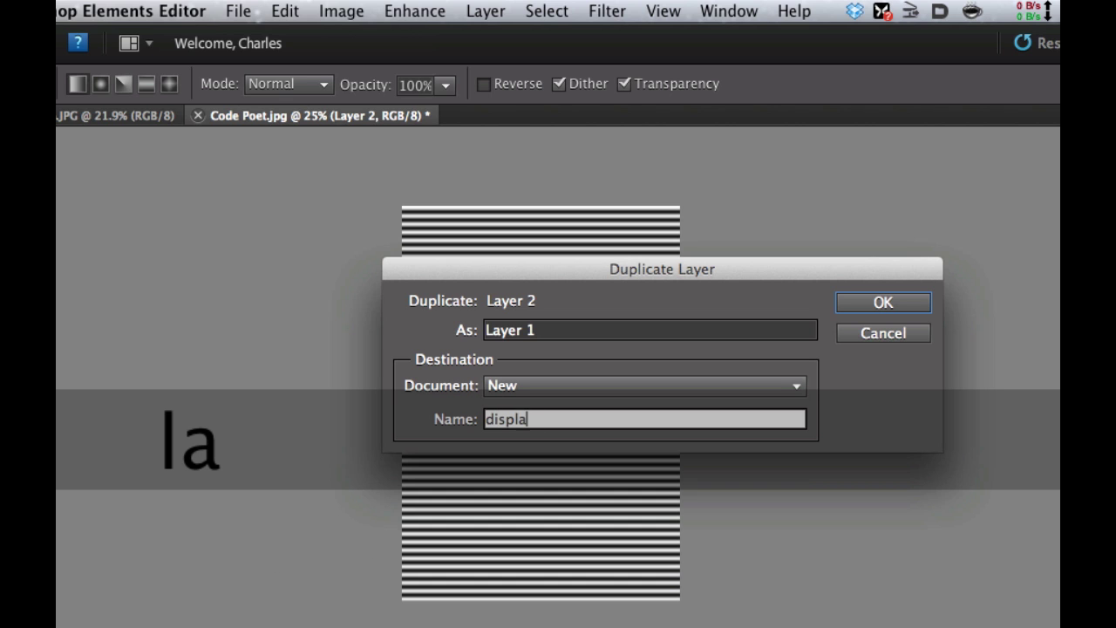
text(cement_map)
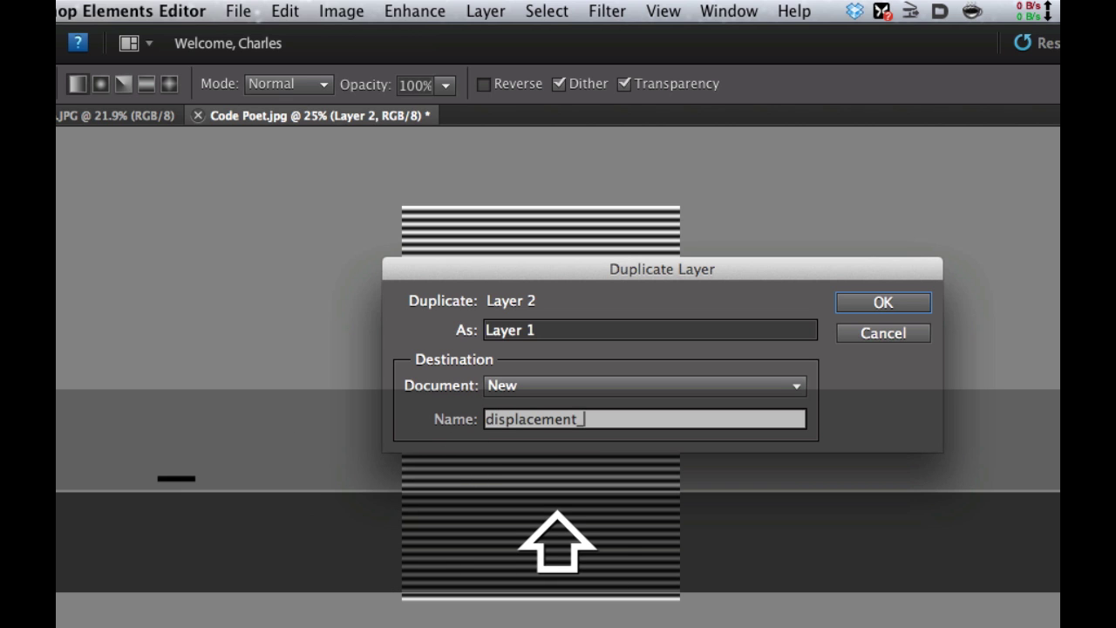
click(865, 303)
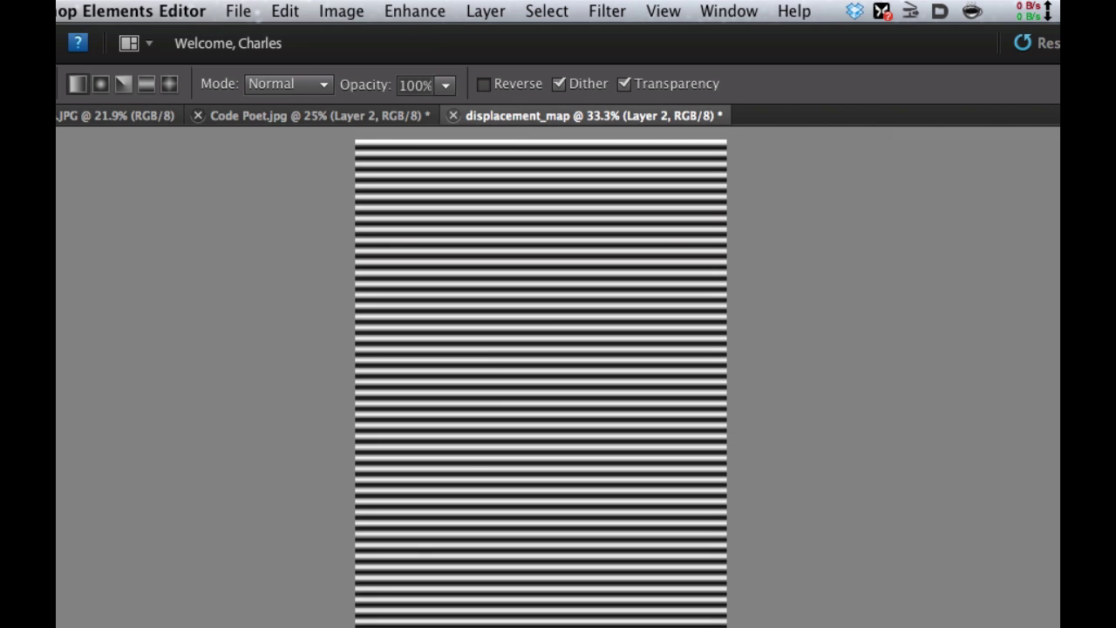
- Save displacement_map.psd to the Desktop, replacing the existing file, and close the document
click(454, 116)
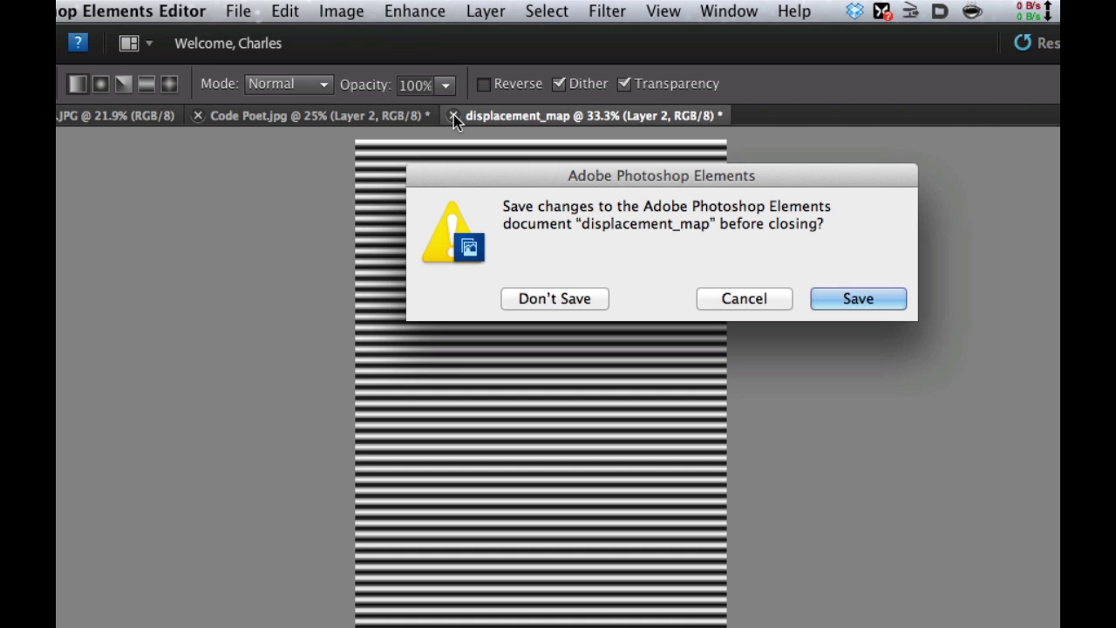
click(856, 301)
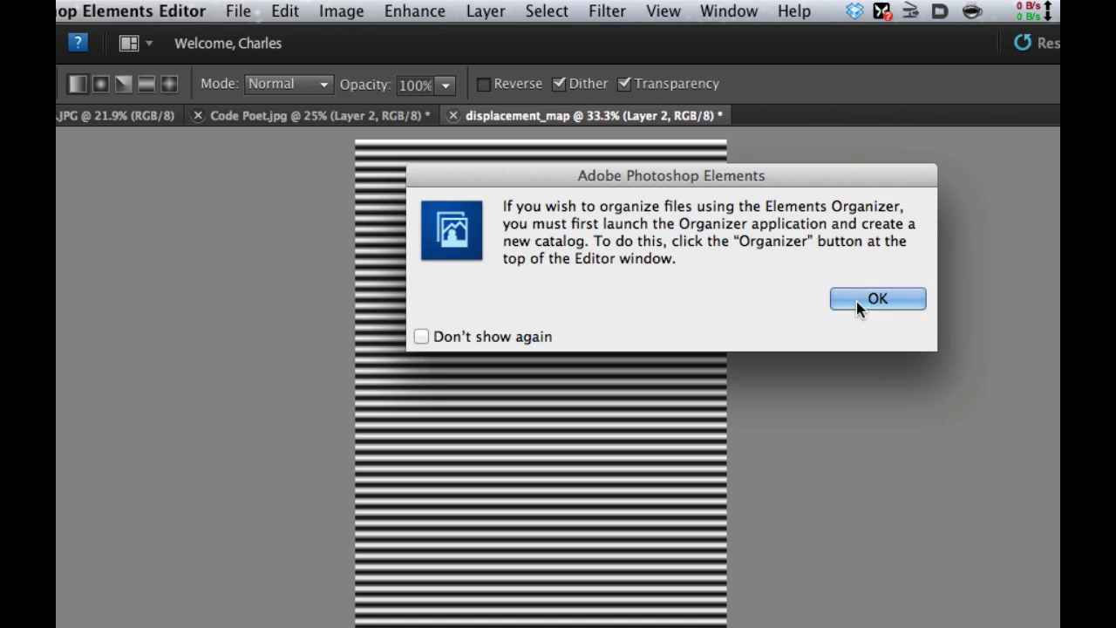
click(878, 300)
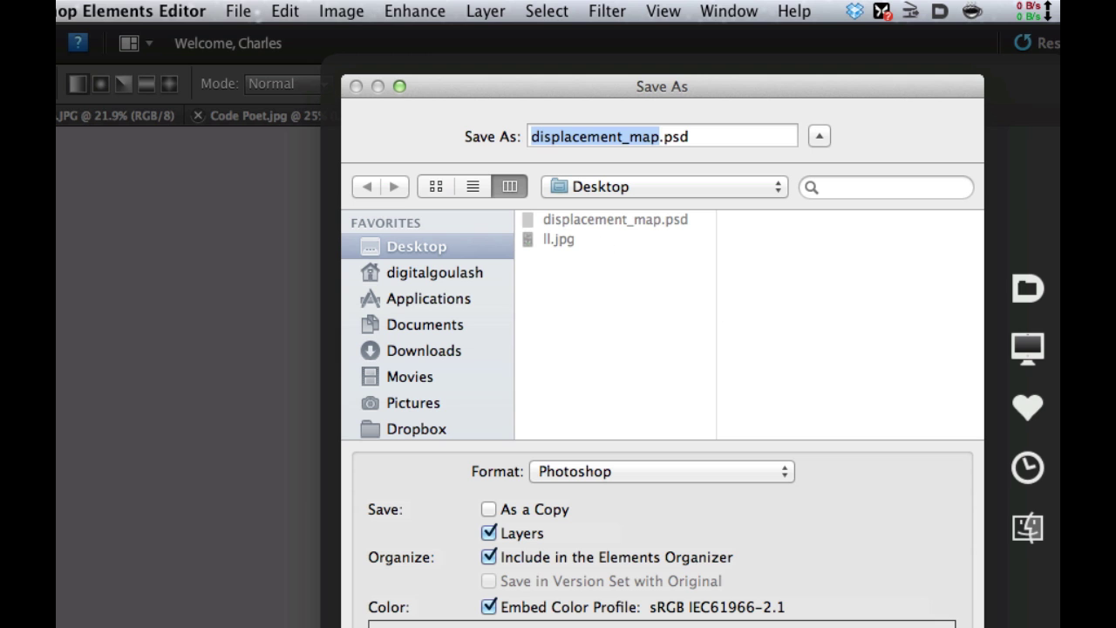
key(Return)
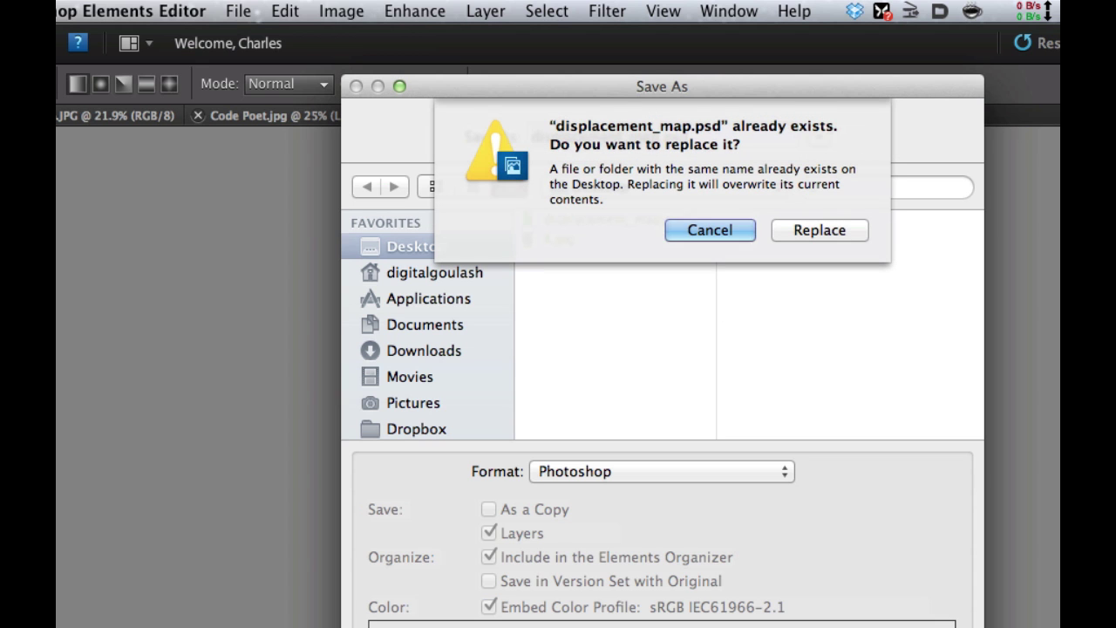
click(814, 231)
key(super+w)
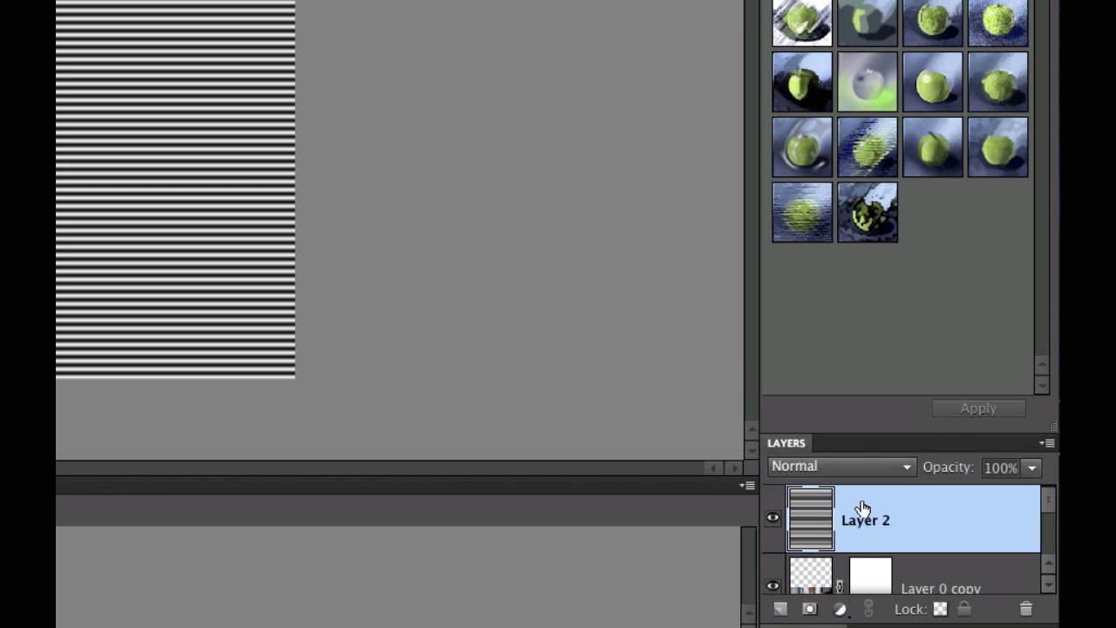
- Delete the striped Layer 2 so the portrait and its mirrored reflection show again
click(1025, 613)
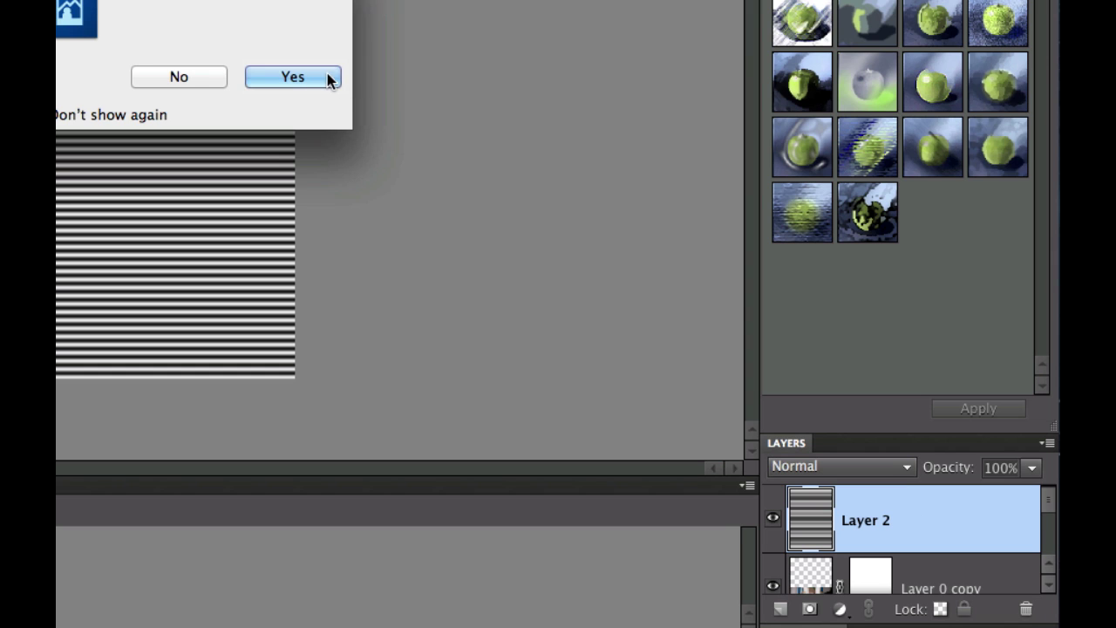
click(293, 77)
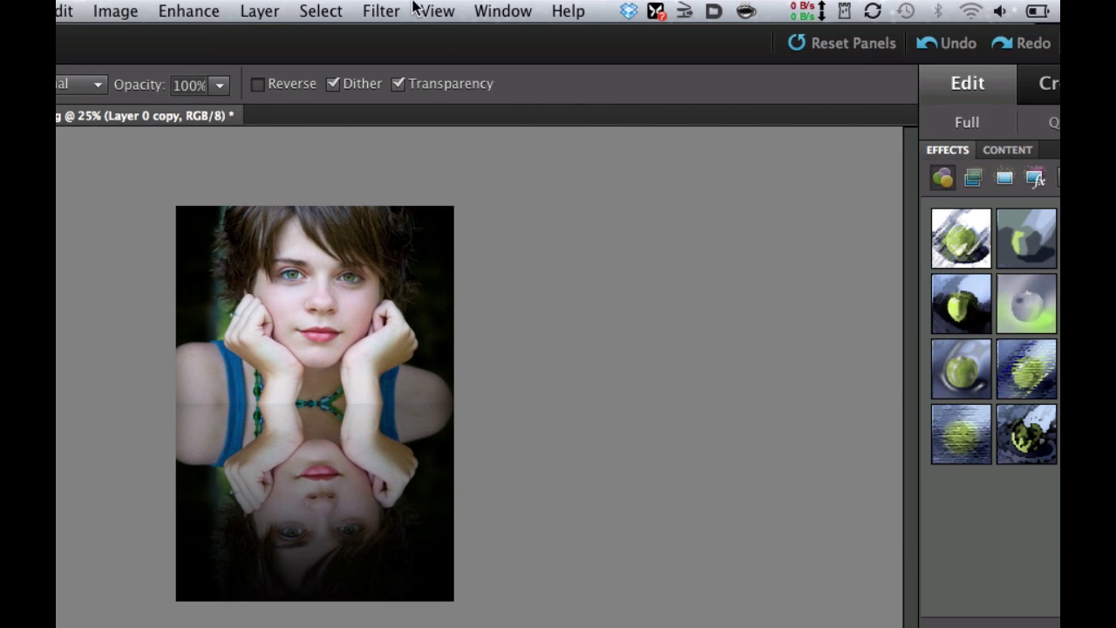
- Apply Displace with Horizontal 4 and Vertical 0 to the reflection, using displacement_map.psd
click(381, 9)
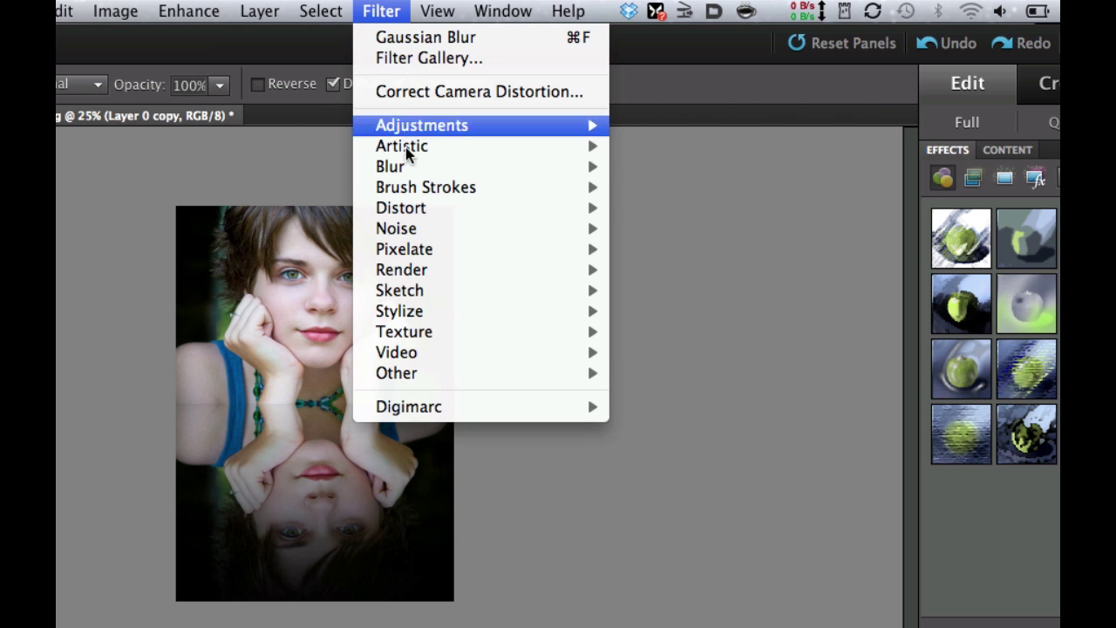
mouse_move(415, 218)
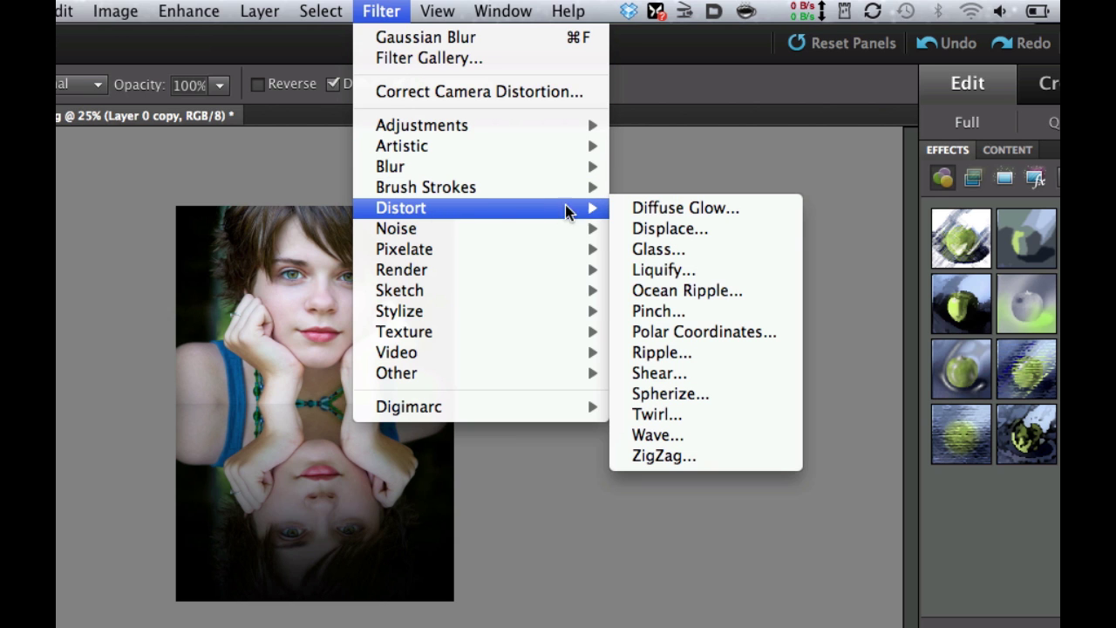
click(649, 230)
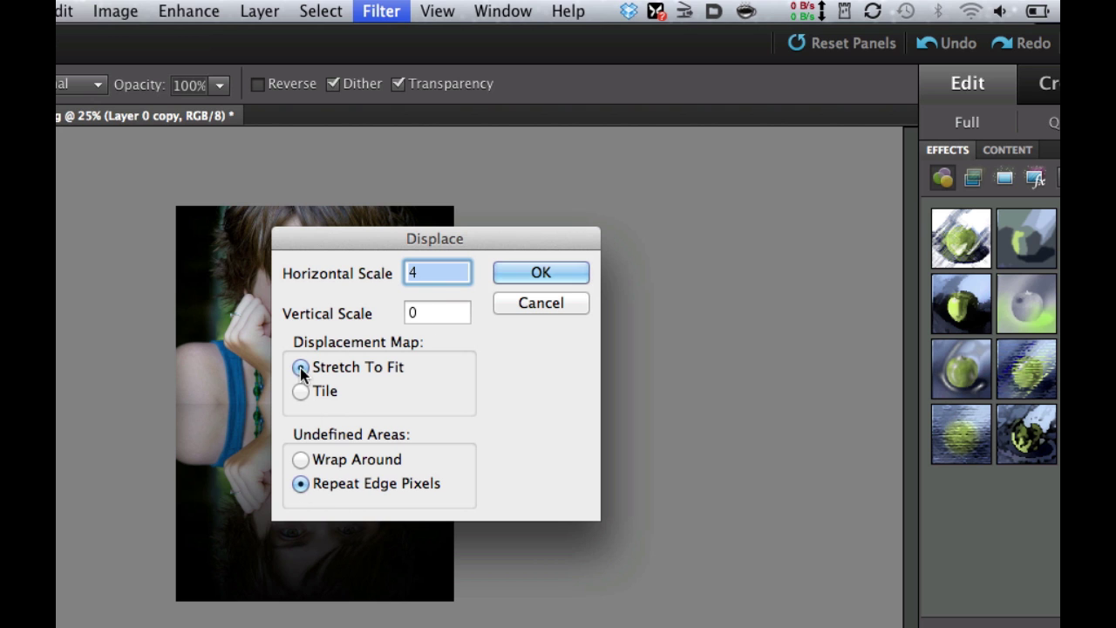
click(541, 273)
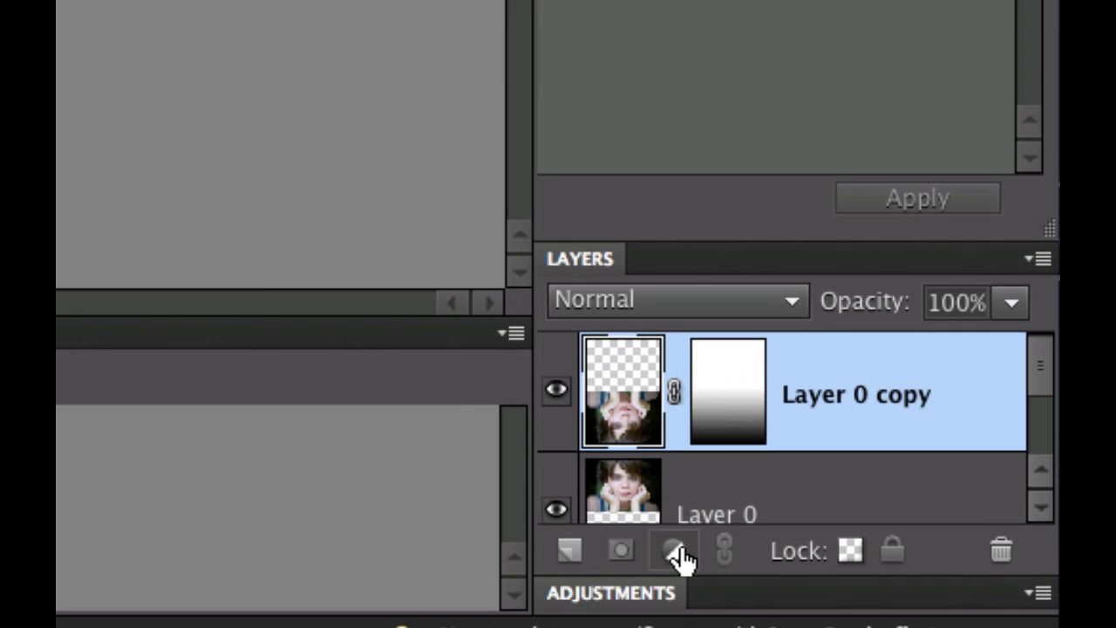
- Add a colorized Hue/Saturation adjustment layer with Hue 212 and Saturation 25 for a blue tint
click(677, 552)
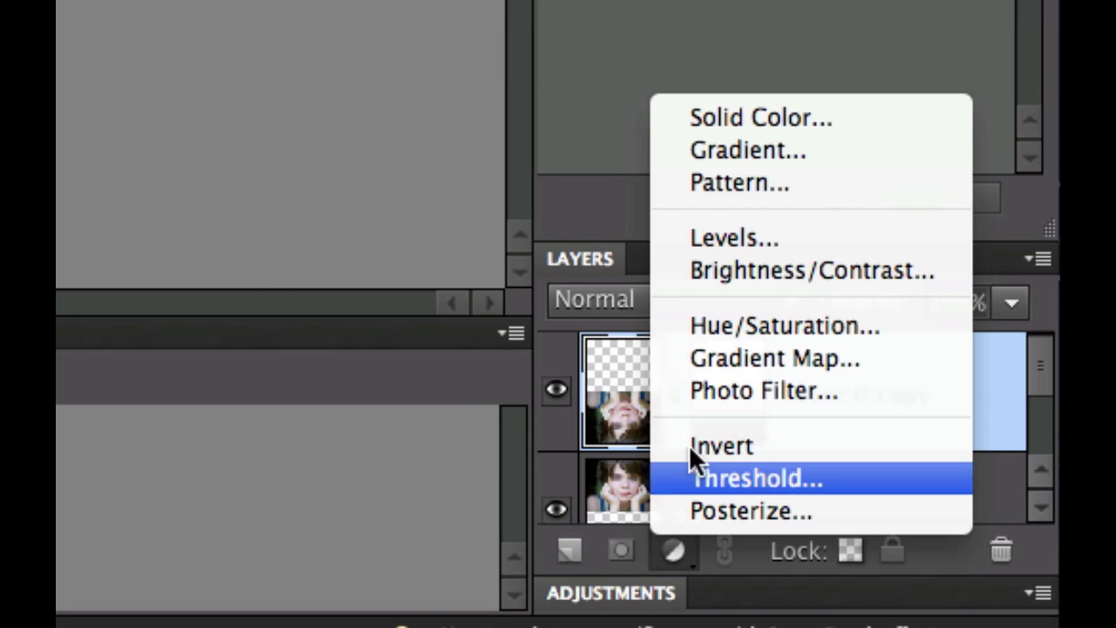
click(695, 327)
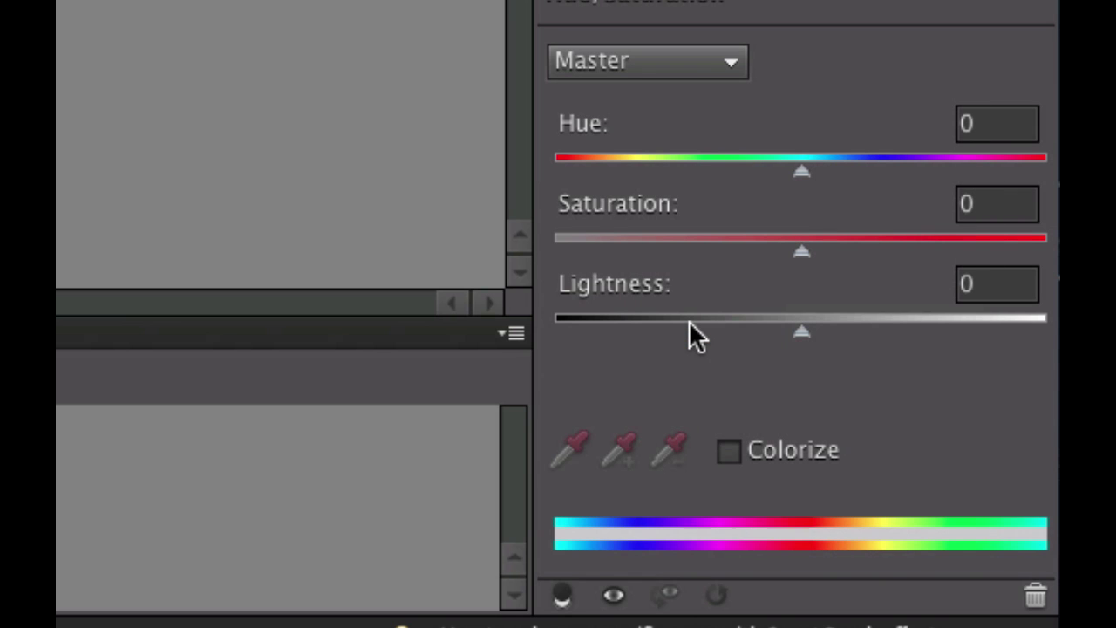
click(729, 451)
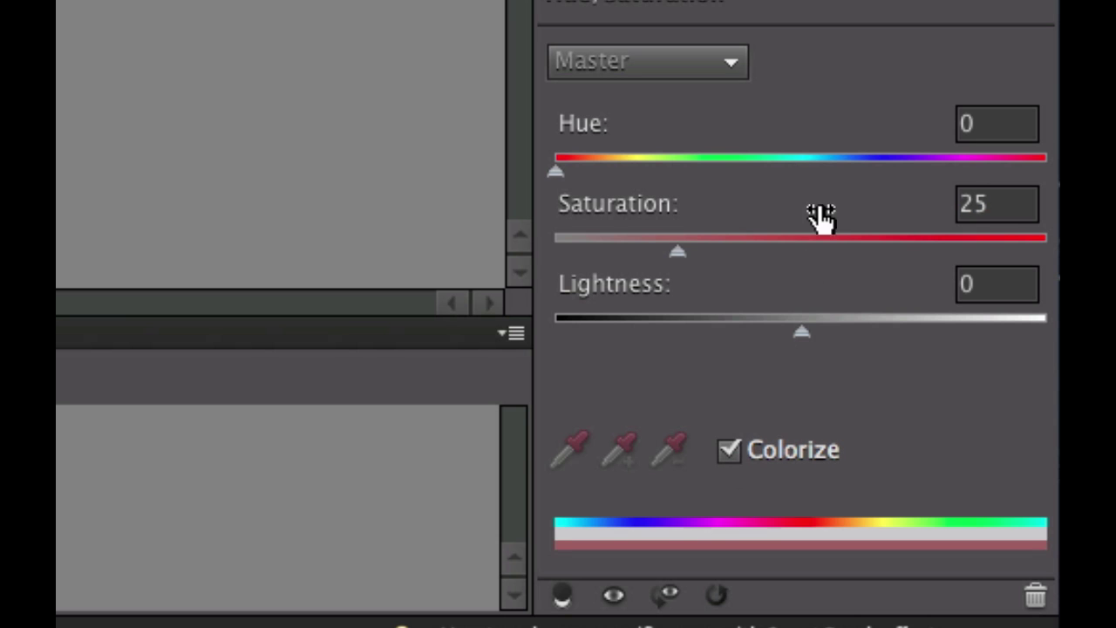
drag(560, 171, 842, 169)
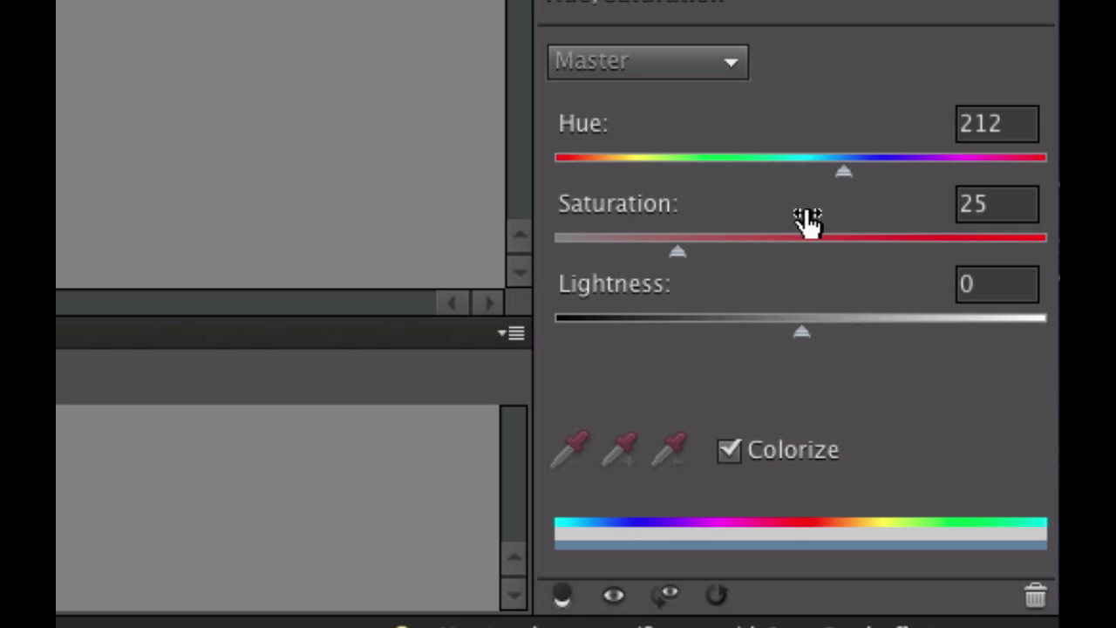
click(567, 595)
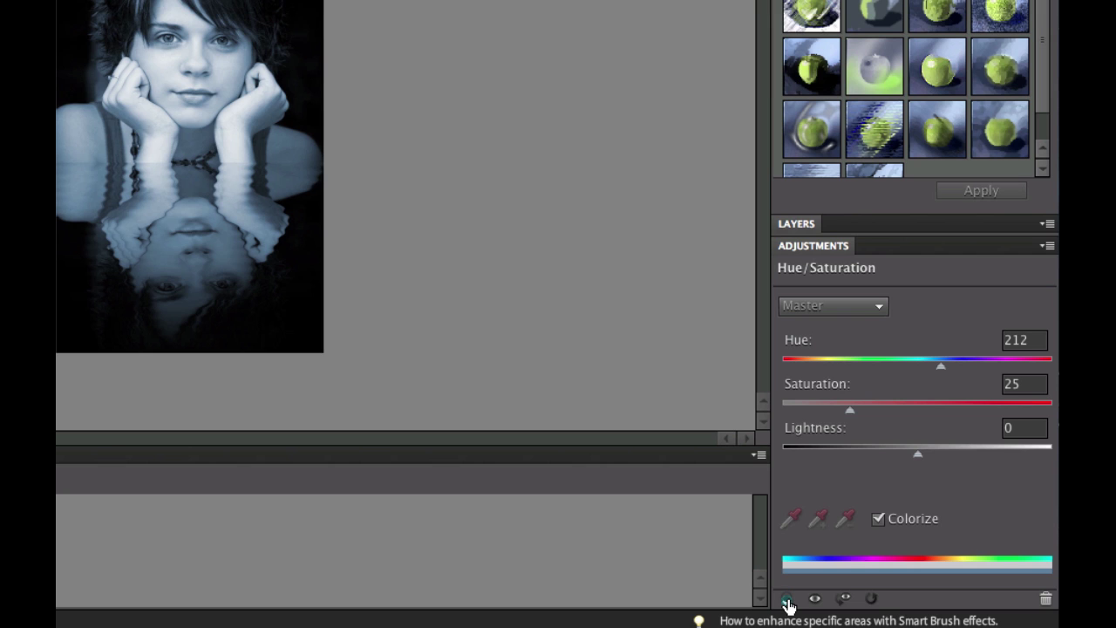
- Clip the blue Hue/Saturation tint to the reflection and lower its opacity to 20%
click(787, 602)
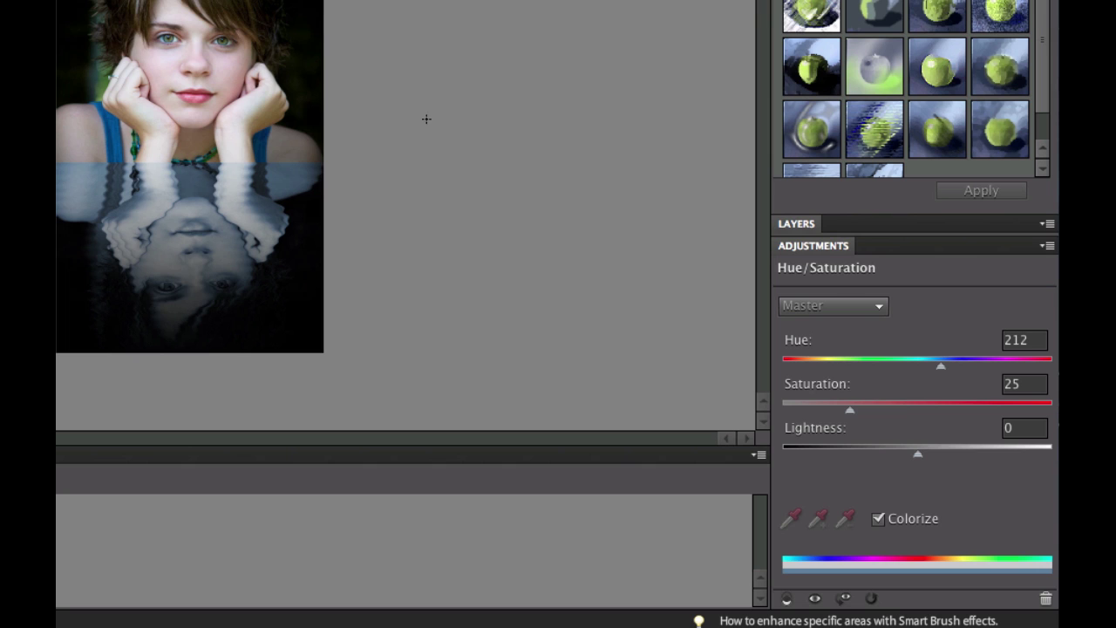
click(795, 224)
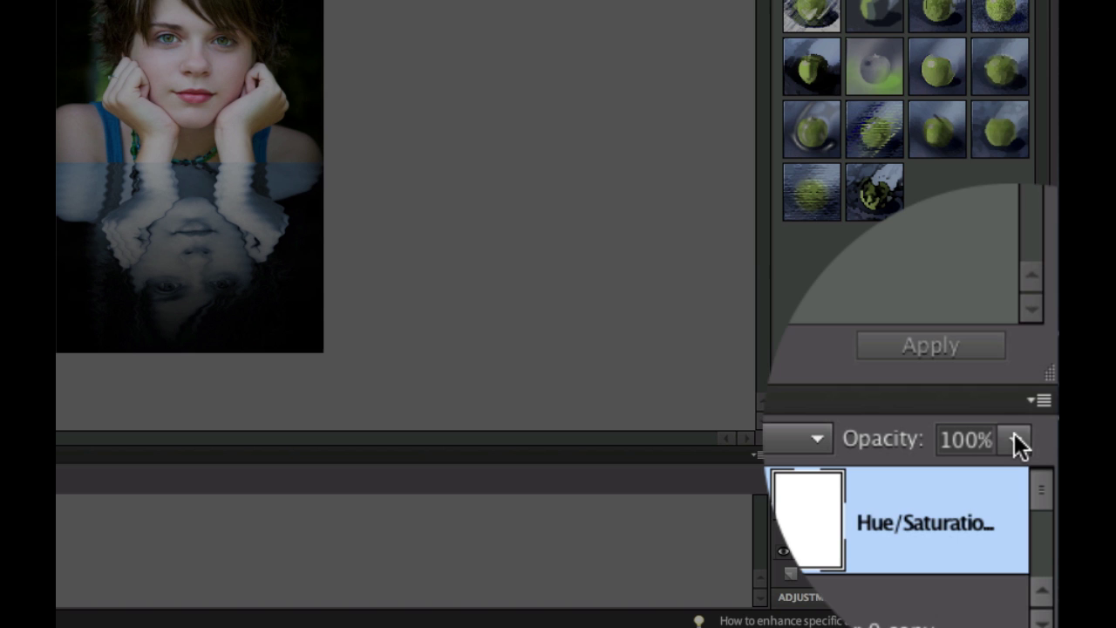
click(1015, 436)
drag(1014, 461, 947, 470)
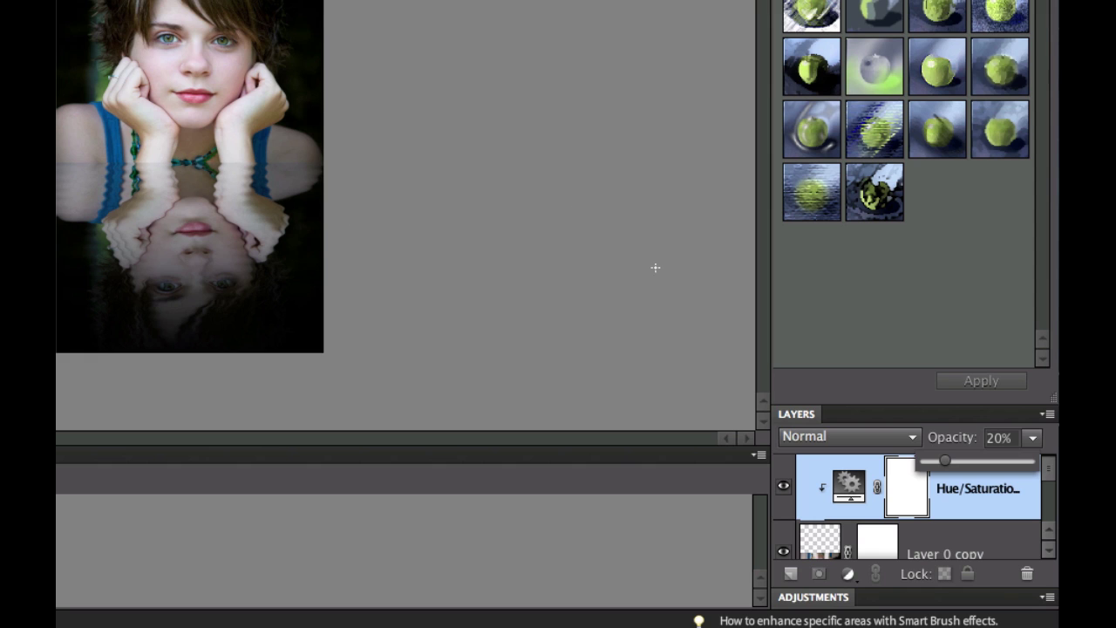
scroll(872, 480, down, 3)
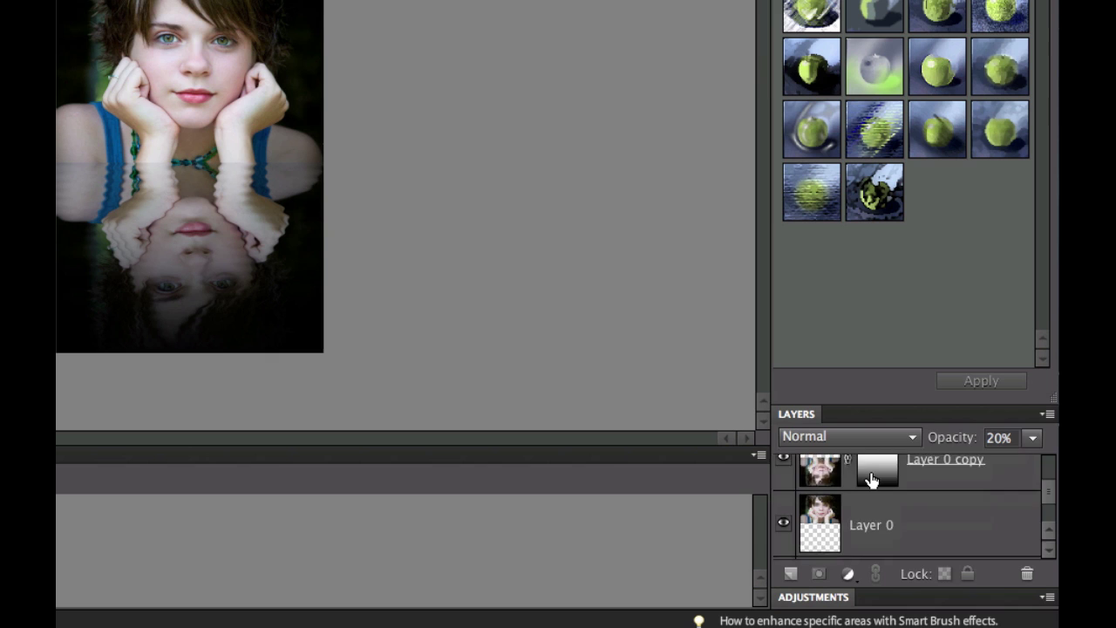
scroll(872, 479, up, 1)
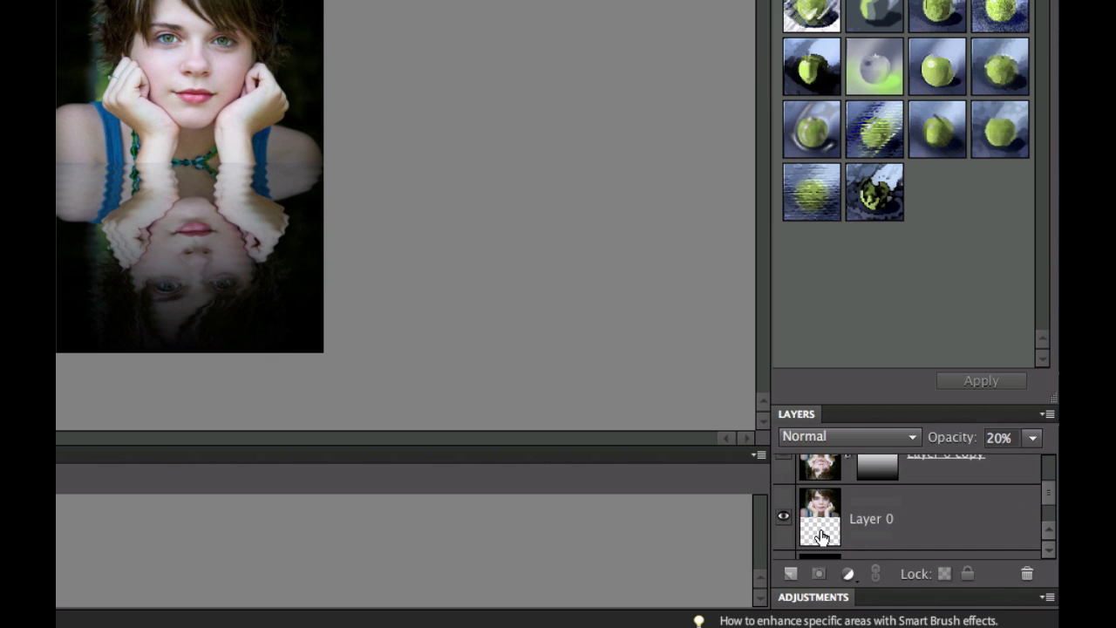
scroll(819, 537, up, 1)
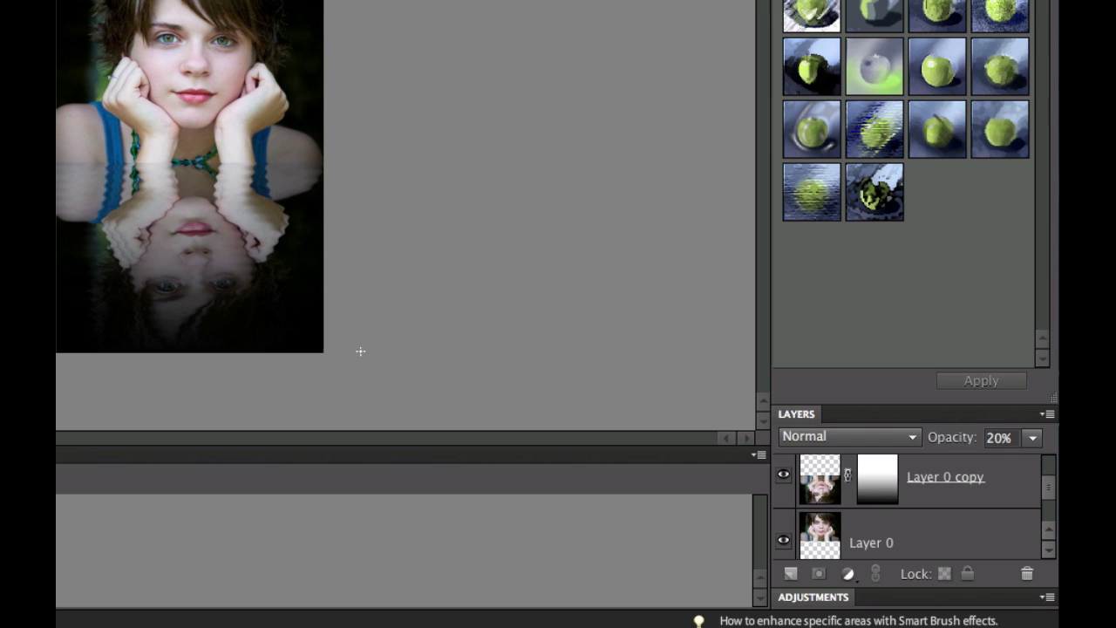
scroll(804, 513, up, 3)
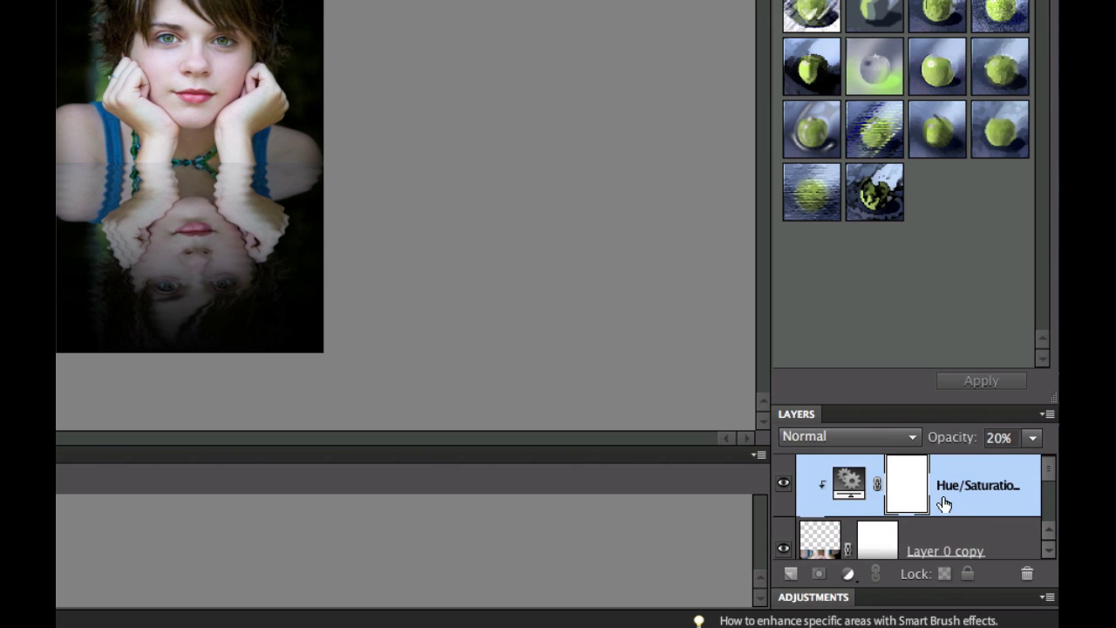